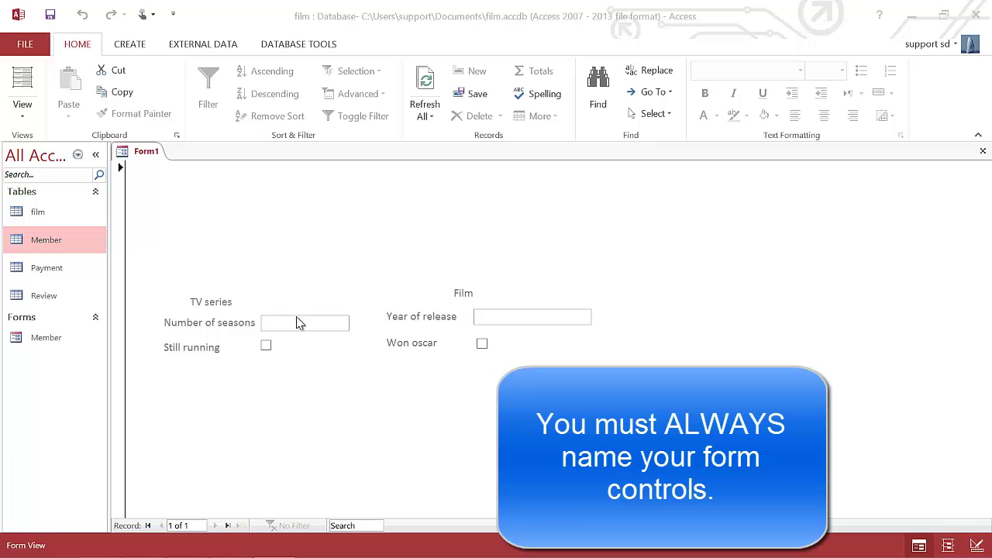
# Open Form1 in Design View and draw an option group in the empty area above the TV series and Film fields
pyautogui.click(23, 116)
pyautogui.click(33, 205)
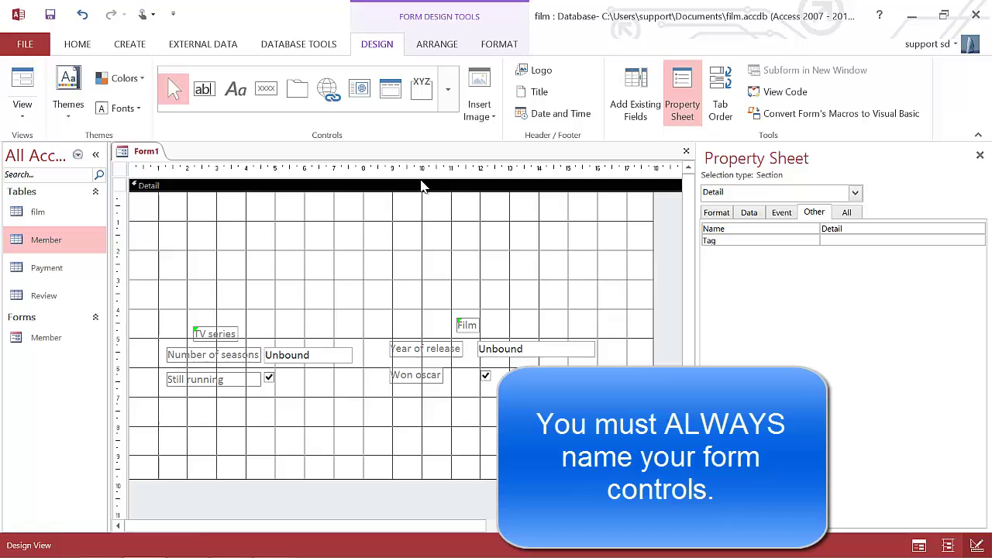
pyautogui.click(448, 97)
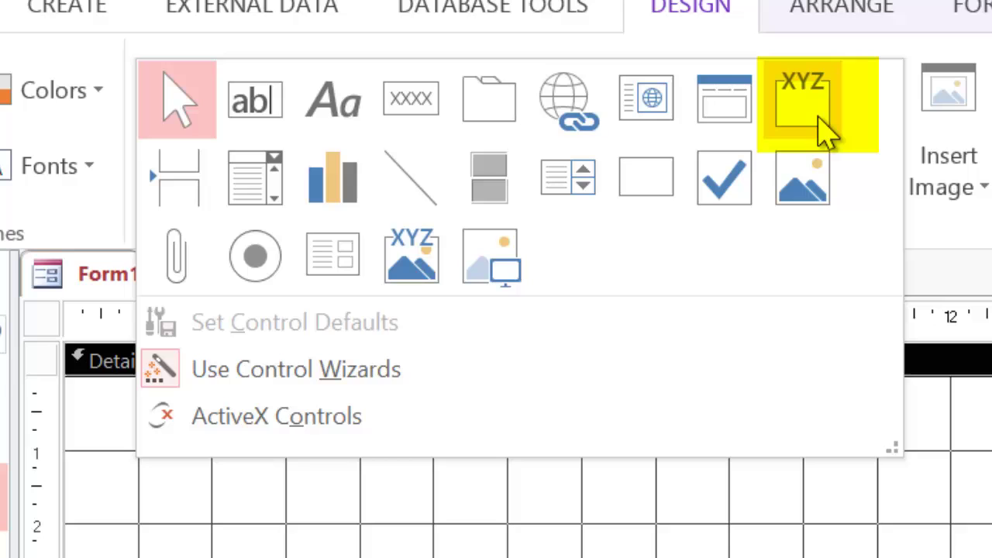
pyautogui.click(815, 112)
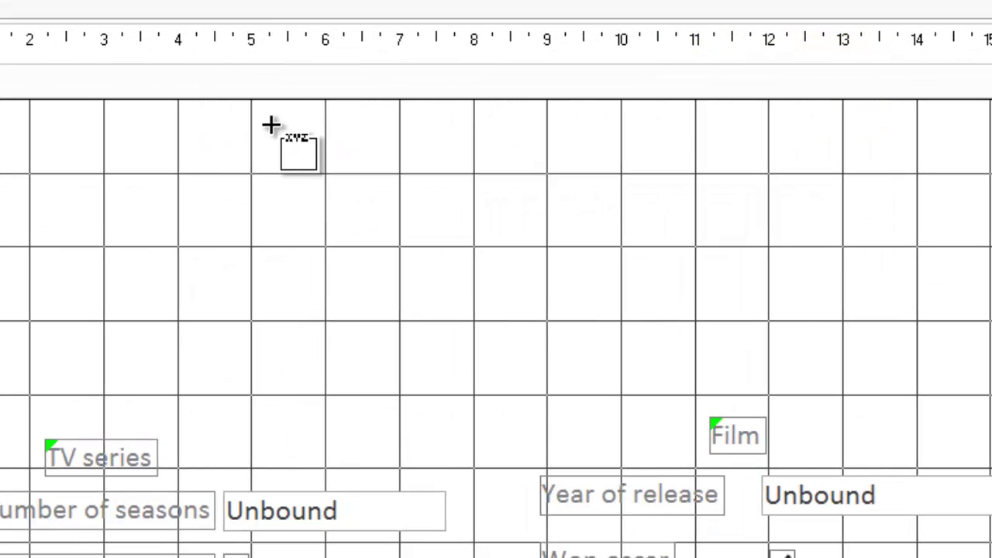
pyautogui.moveTo(339, 231)
pyautogui.mouseDown()
pyautogui.moveTo(362, 271)
pyautogui.moveTo(684, 415)
pyautogui.moveTo(766, 476)
pyautogui.mouseUp()
pyautogui.moveTo(699, 374); pyautogui.dragTo(701, 373)
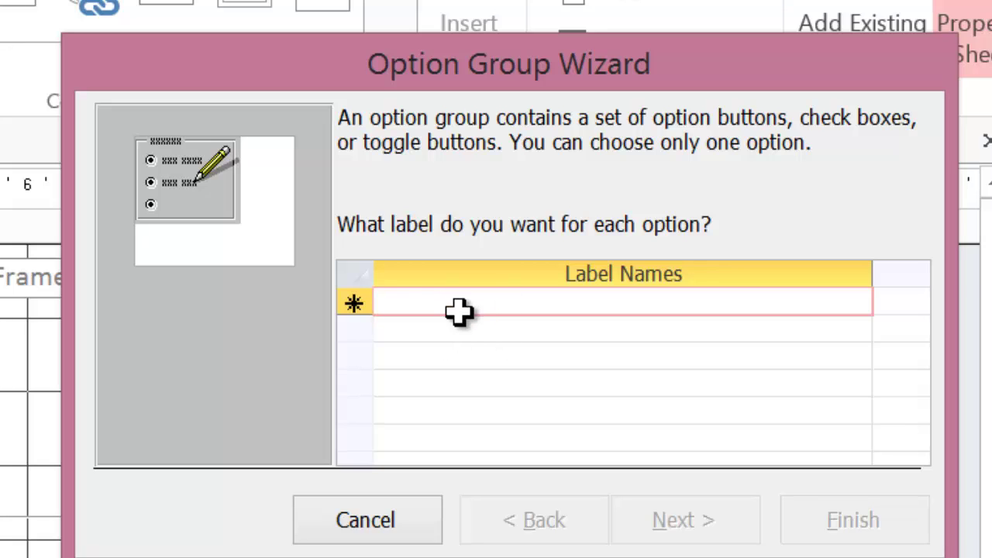
# Enter Tv Series and Films as the option group's label names and continue in the wizard
pyautogui.write('Tv Ser')
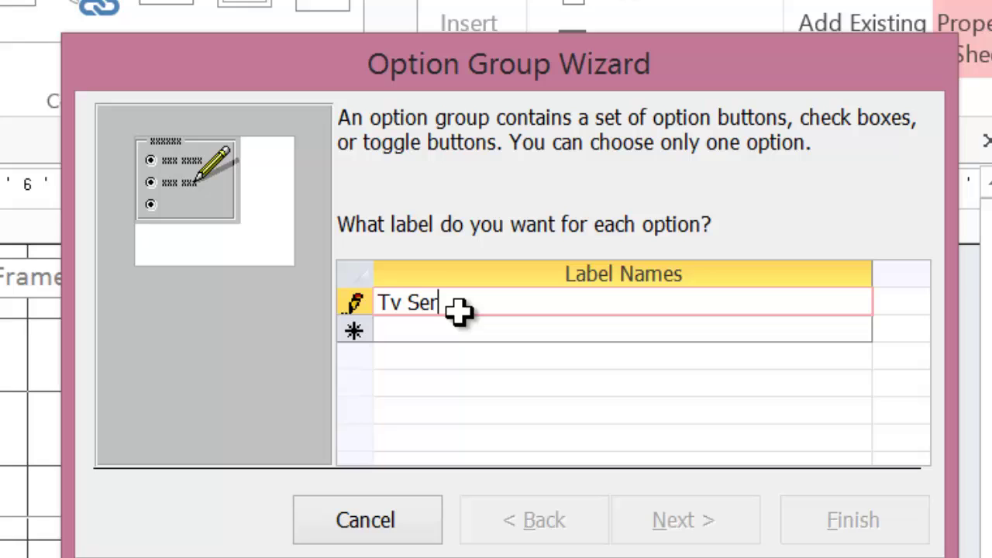
pyautogui.write('ies')
pyautogui.press('Return')
pyautogui.write('Fil')
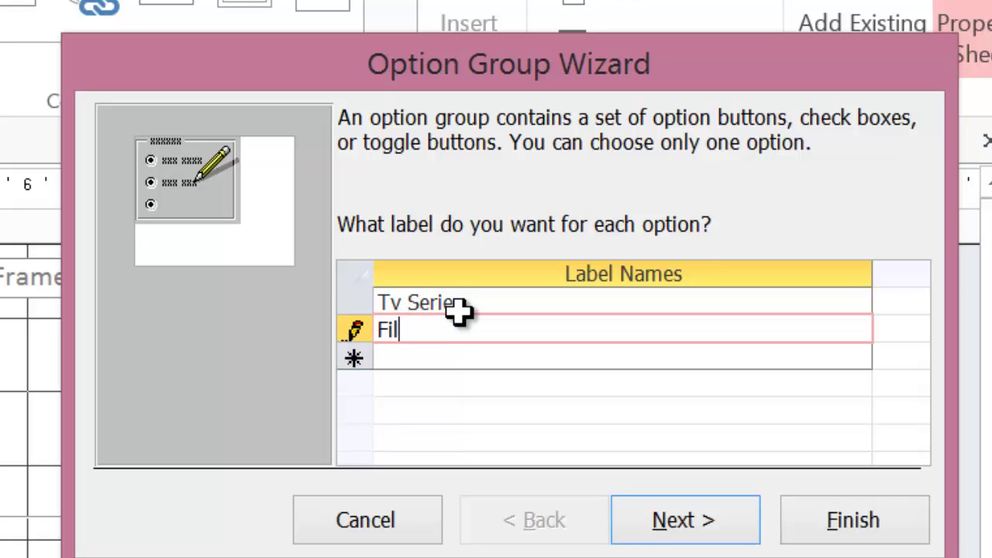
pyautogui.write('ms')
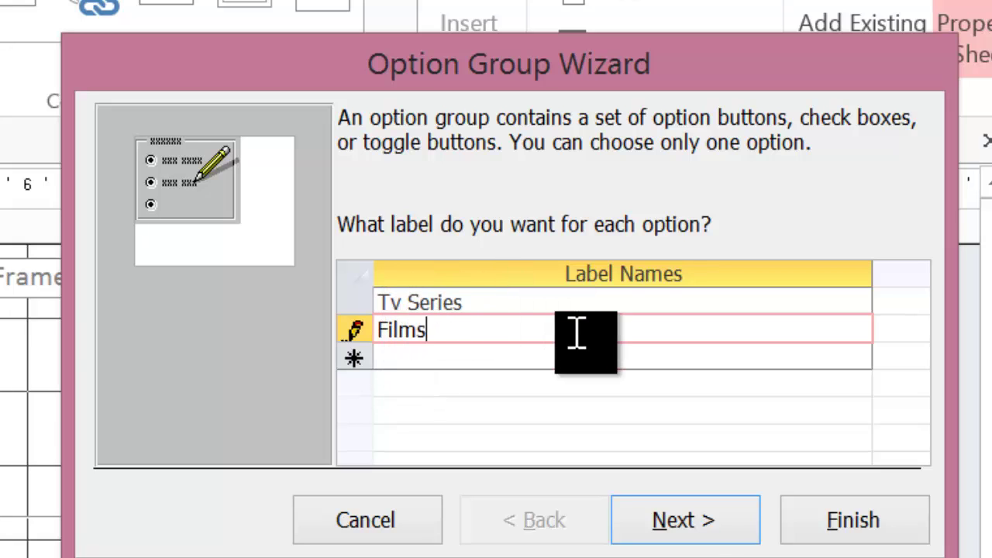
pyautogui.click(710, 520)
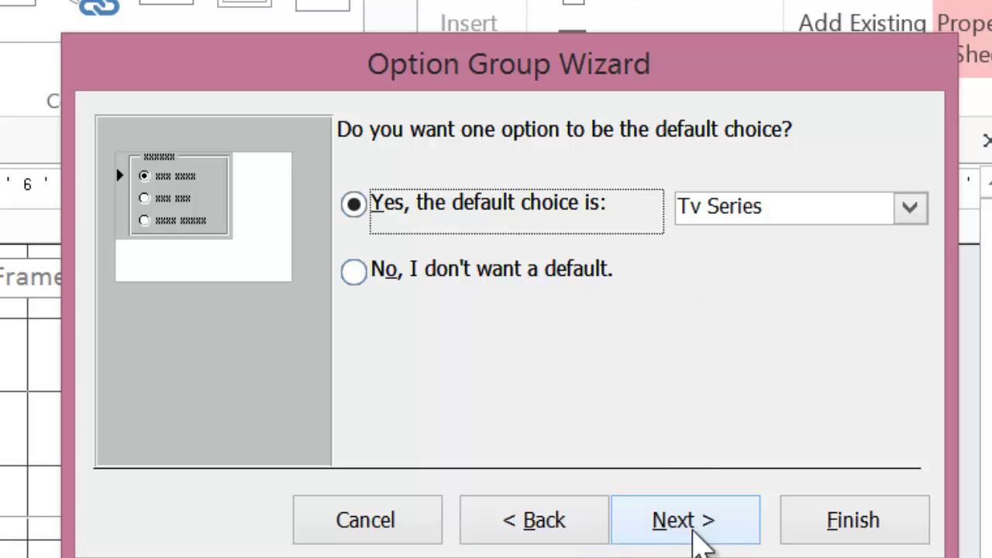
# Accept Tv Series as the default choice, values 1 and 2, and option buttons in the Etched style
pyautogui.click(693, 522)
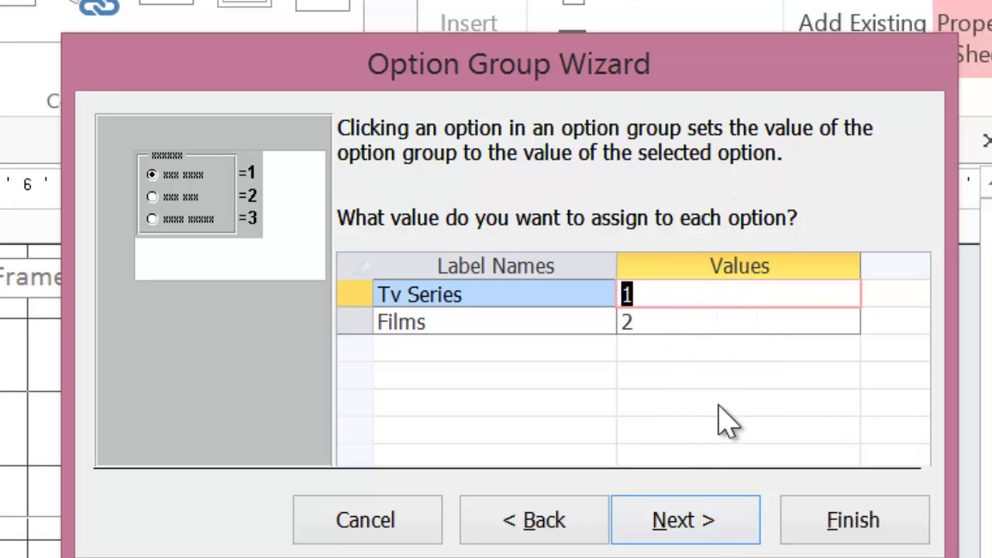
pyautogui.click(697, 524)
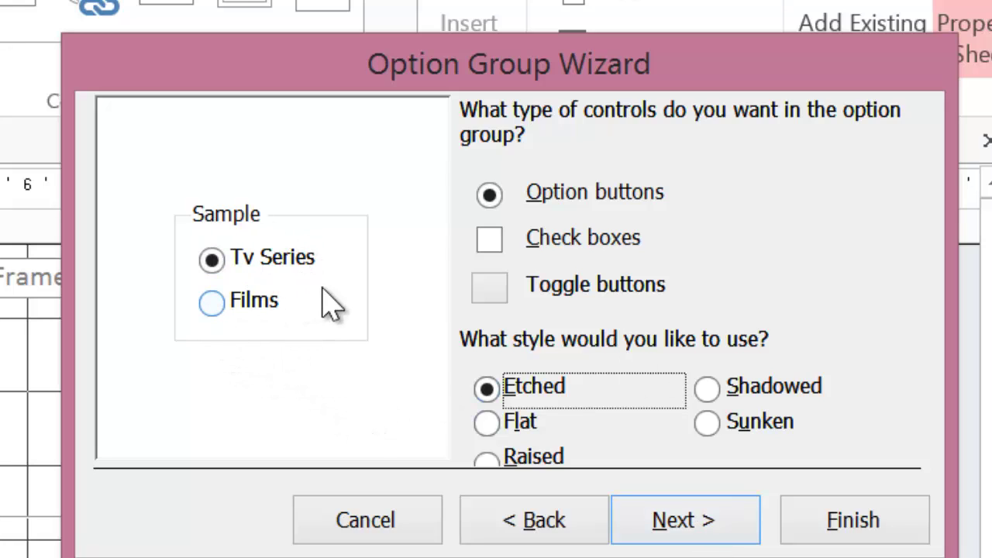
pyautogui.click(655, 530)
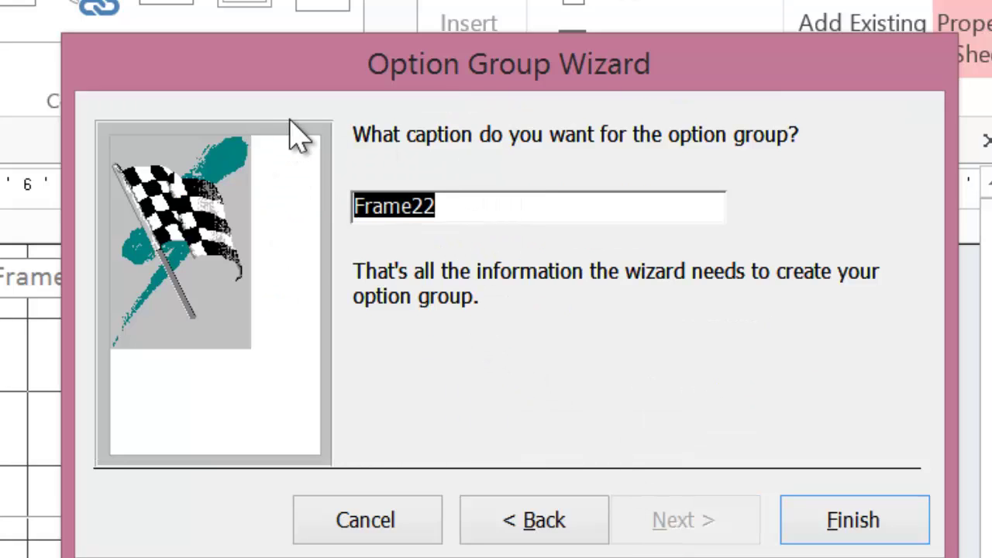
# Caption the option group "Select tv or film" and finish the wizard
pyautogui.write('Select tv or')
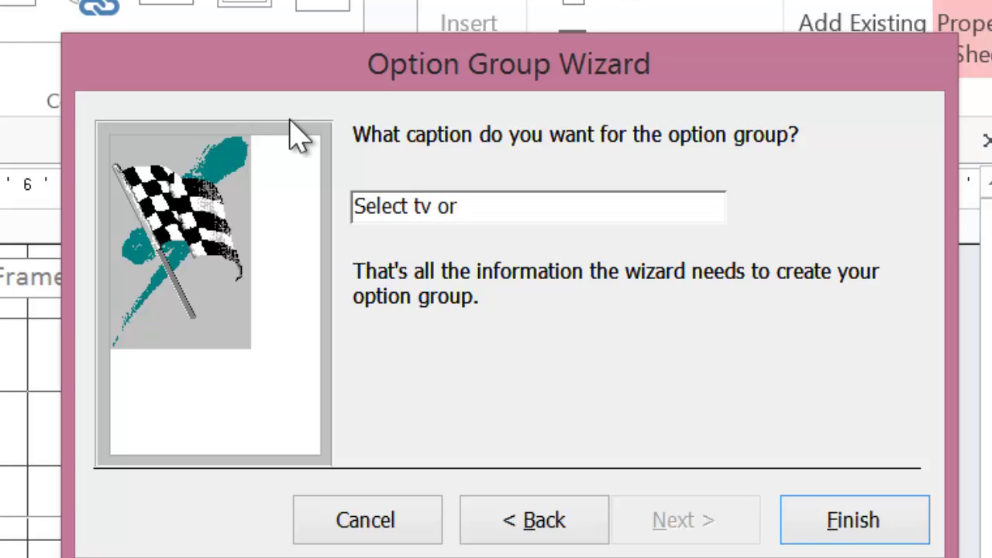
pyautogui.write(' film')
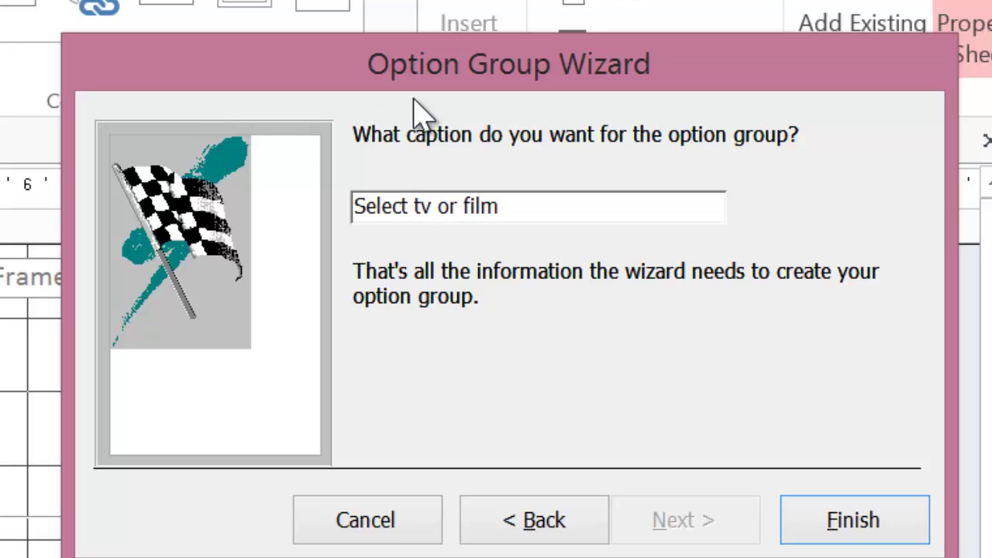
pyautogui.click(819, 525)
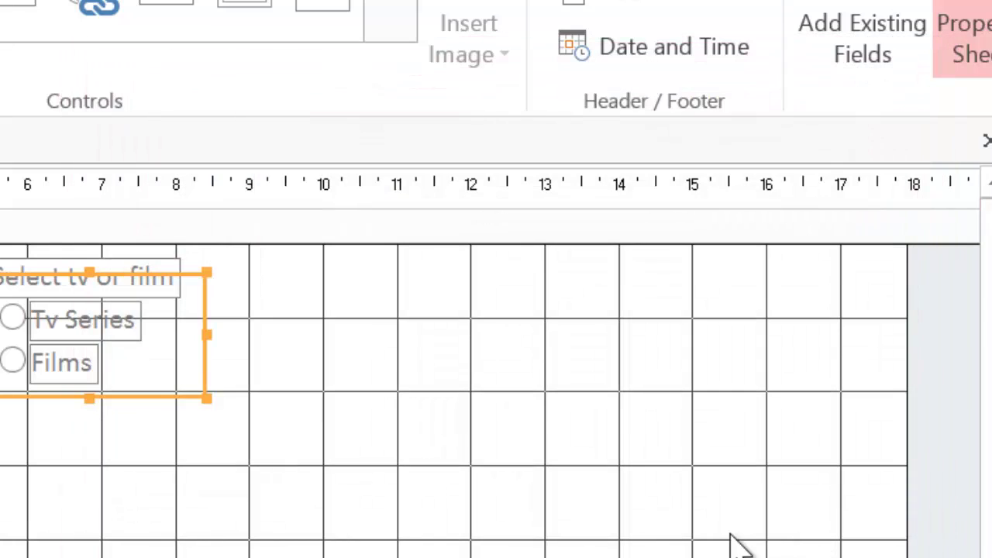
# Select the whole option group with its labels and move it down and right, to about 6.7 on the horizontal ruler
pyautogui.click(186, 475)
pyautogui.moveTo(326, 442); pyautogui.dragTo(0, 159)
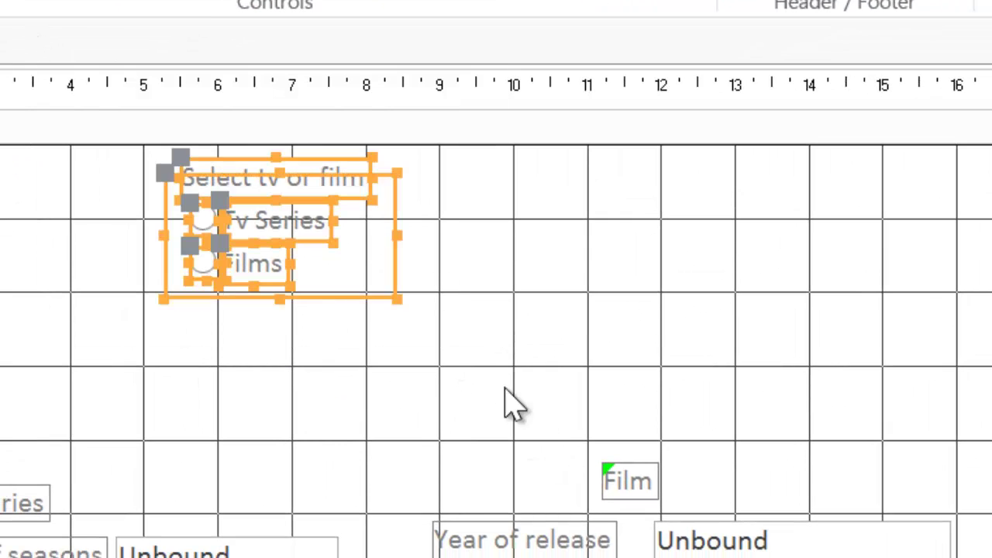
pyautogui.moveTo(367, 299); pyautogui.dragTo(471, 366)
pyautogui.click(616, 438)
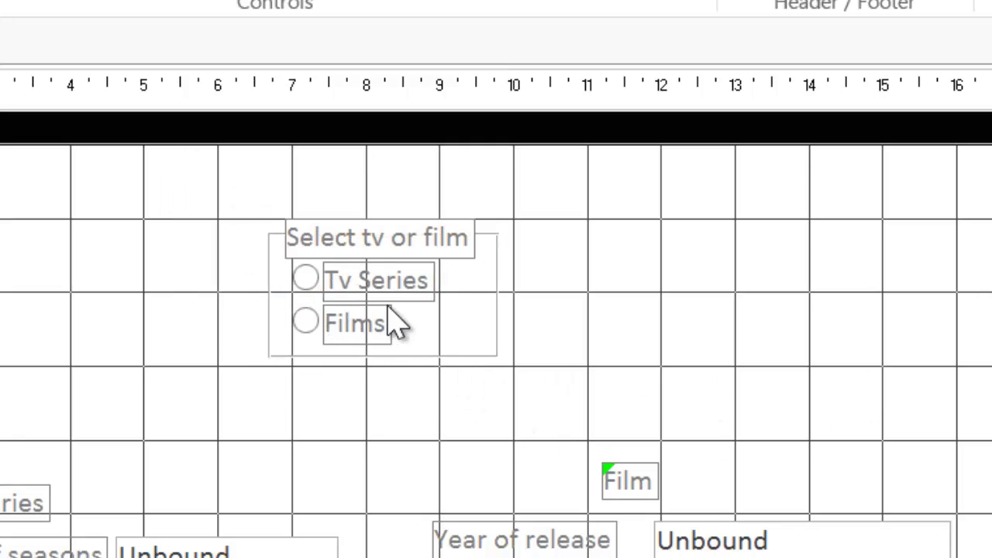
# Run the form in Form View and test switching between the Tv Series and Films options
pyautogui.press('F5')
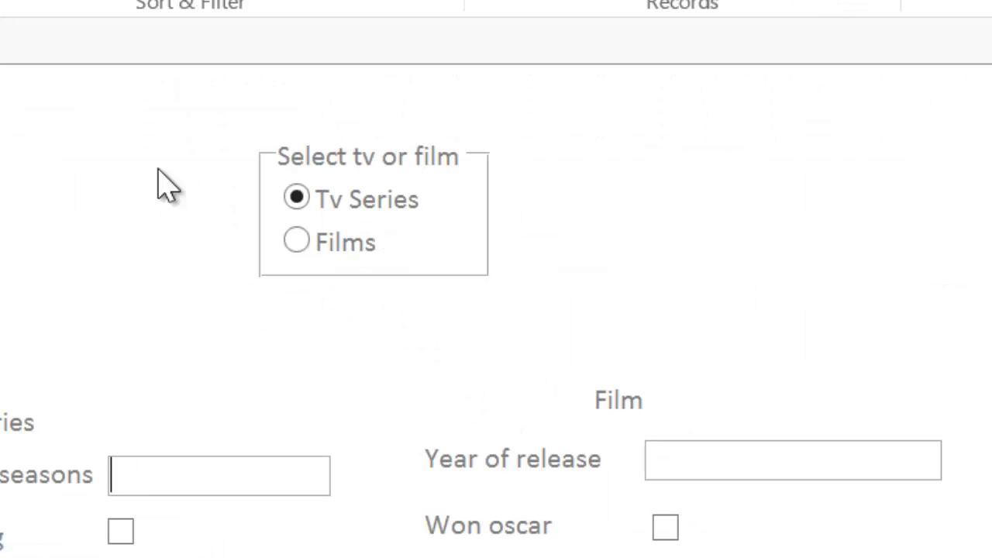
pyautogui.click(307, 252)
pyautogui.click(310, 203)
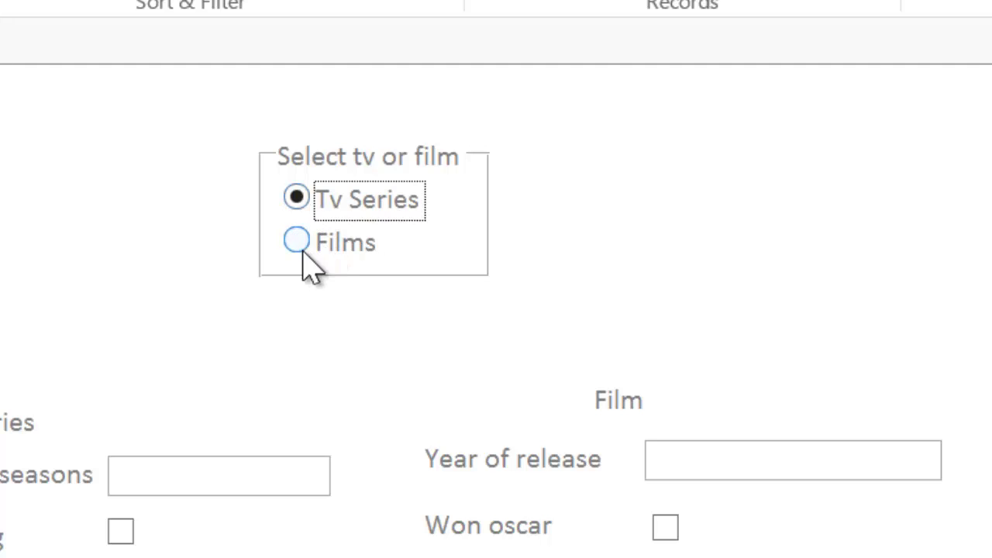
pyautogui.click(301, 245)
pyautogui.click(302, 204)
pyautogui.click(300, 244)
pyautogui.click(308, 203)
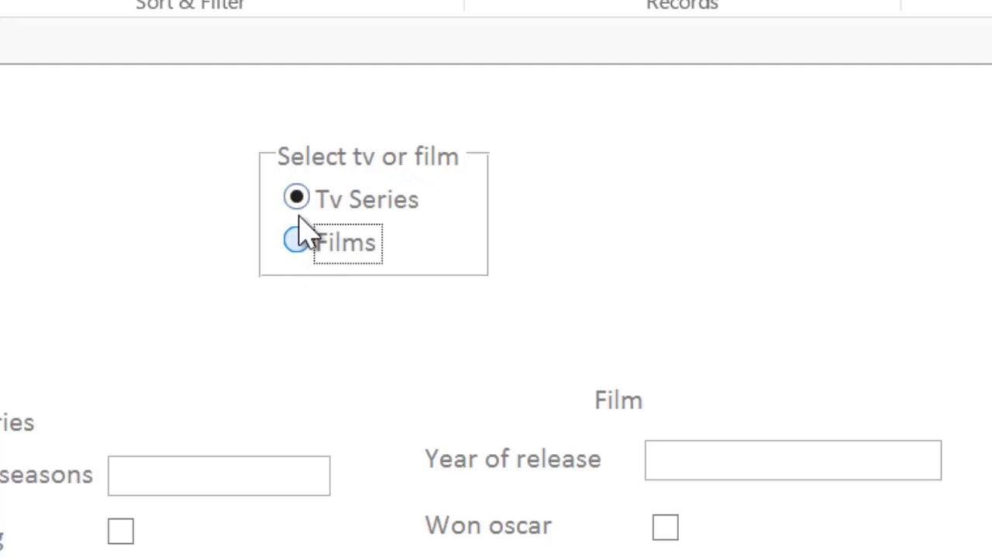
pyautogui.click(299, 241)
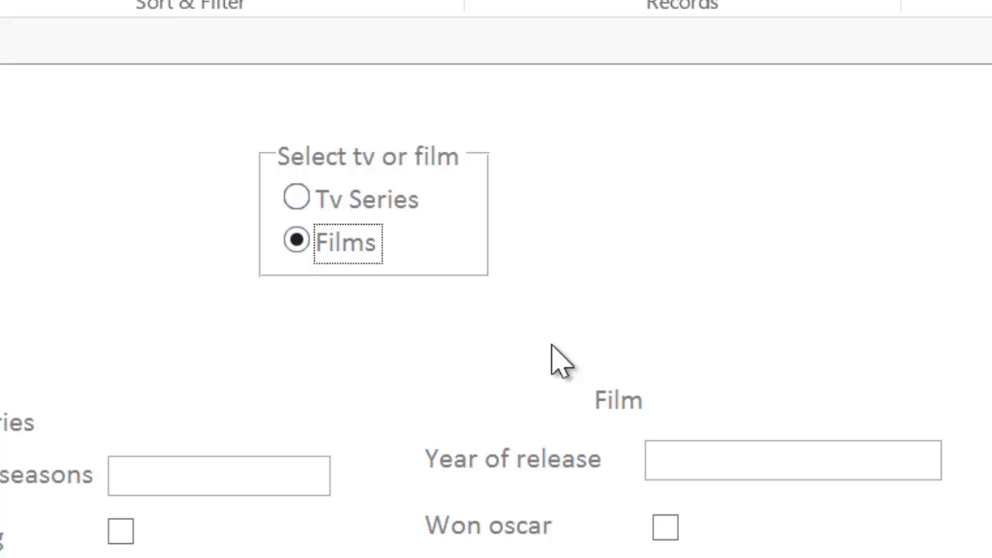
pyautogui.click(297, 207)
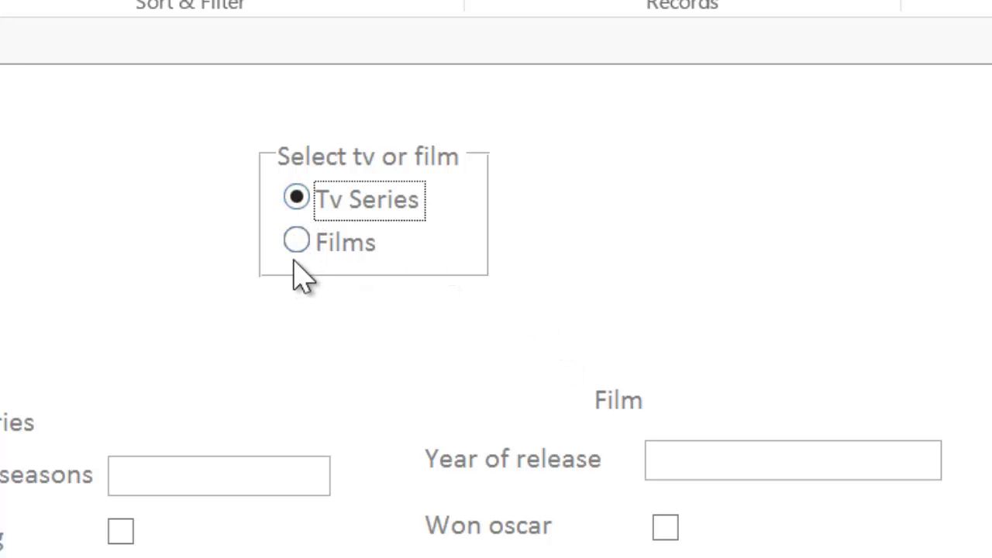
pyautogui.click(367, 211)
pyautogui.click(298, 241)
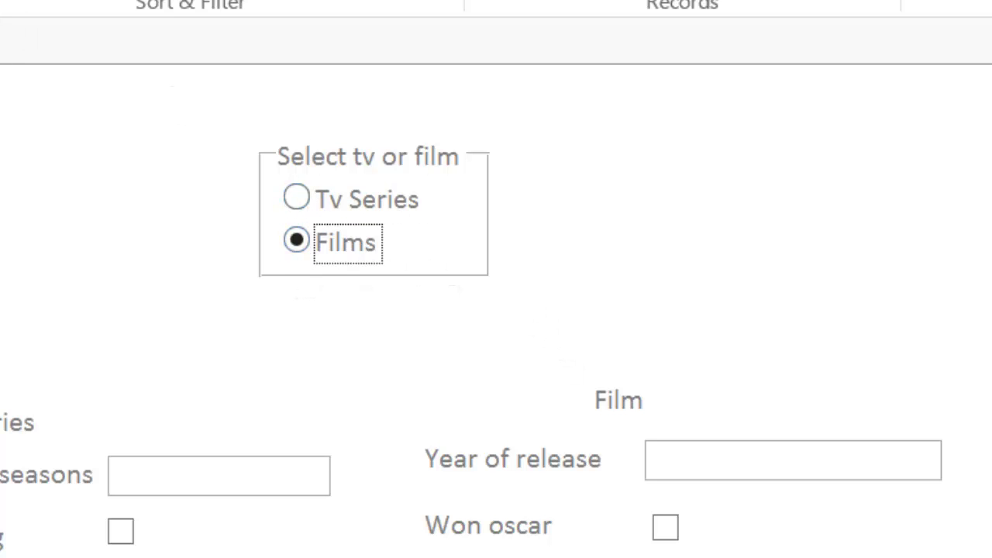
# Return to Design View and set the Enabled property of the yearOfRelease text box to No
pyautogui.click(842, 449)
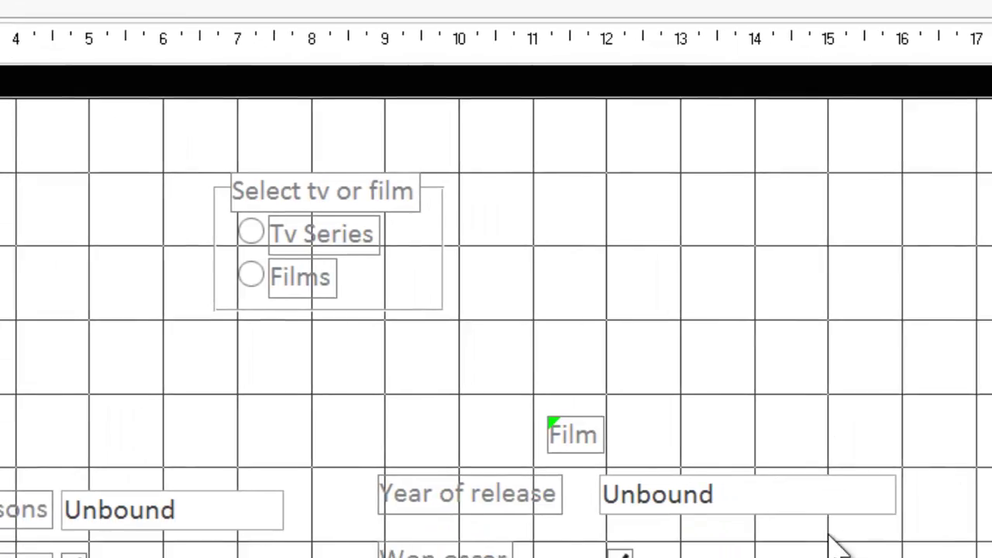
pyautogui.click(876, 535)
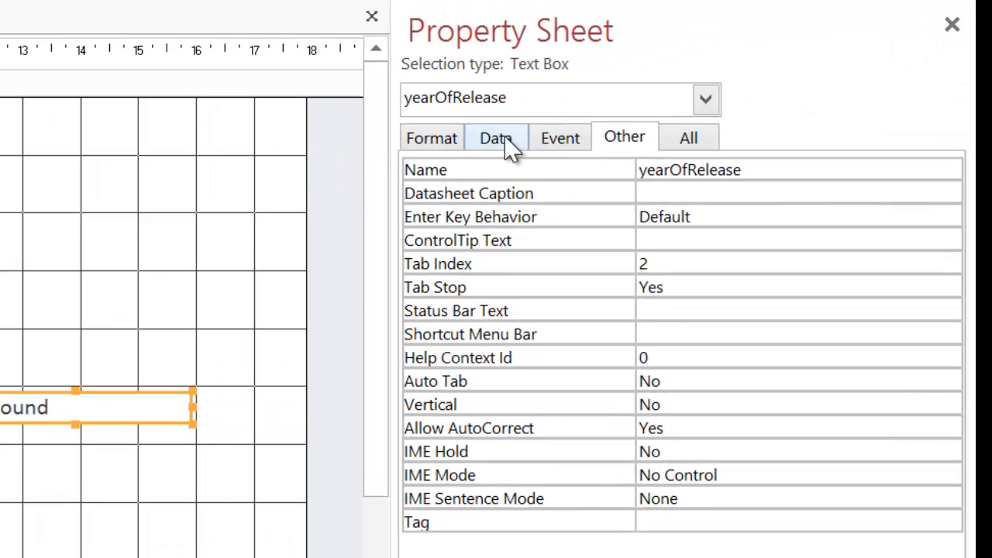
pyautogui.click(500, 139)
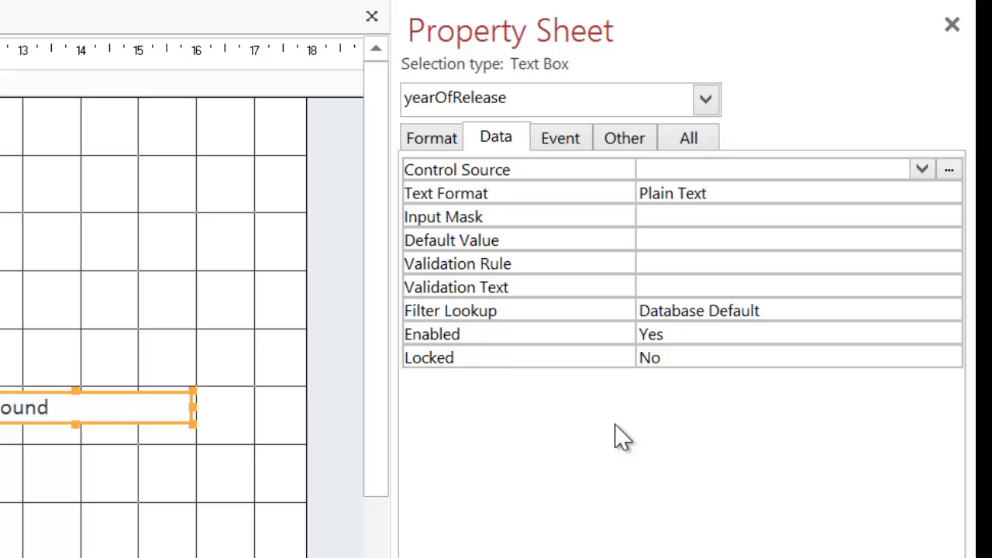
pyautogui.click(690, 334)
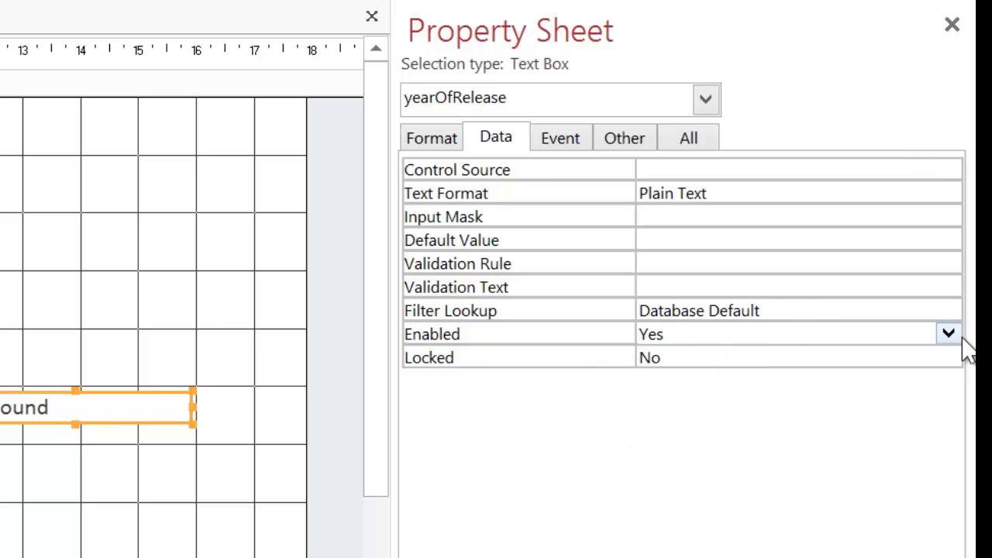
pyautogui.click(948, 333)
pyautogui.click(655, 380)
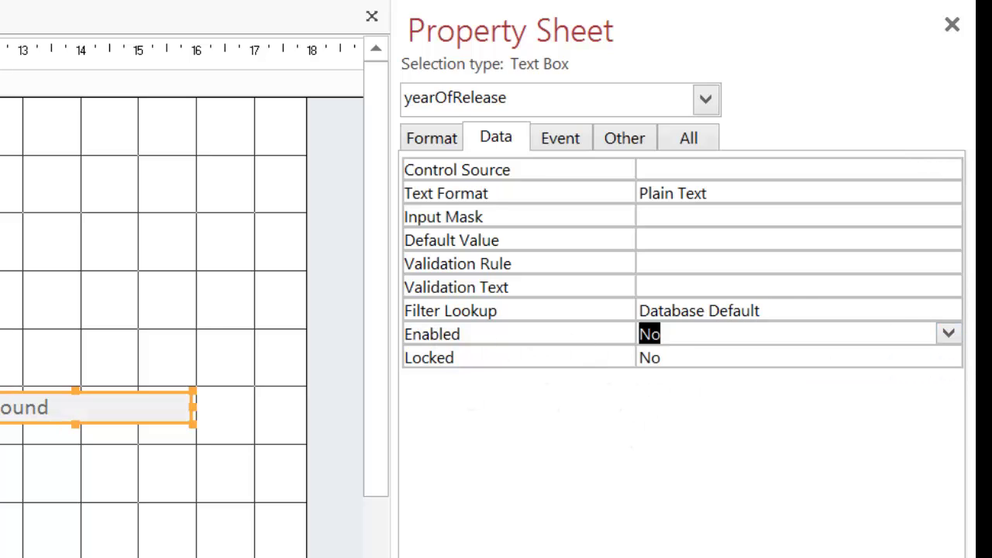
# Set the Enabled property of the wonOscar check box to No
pyautogui.click(12, 450)
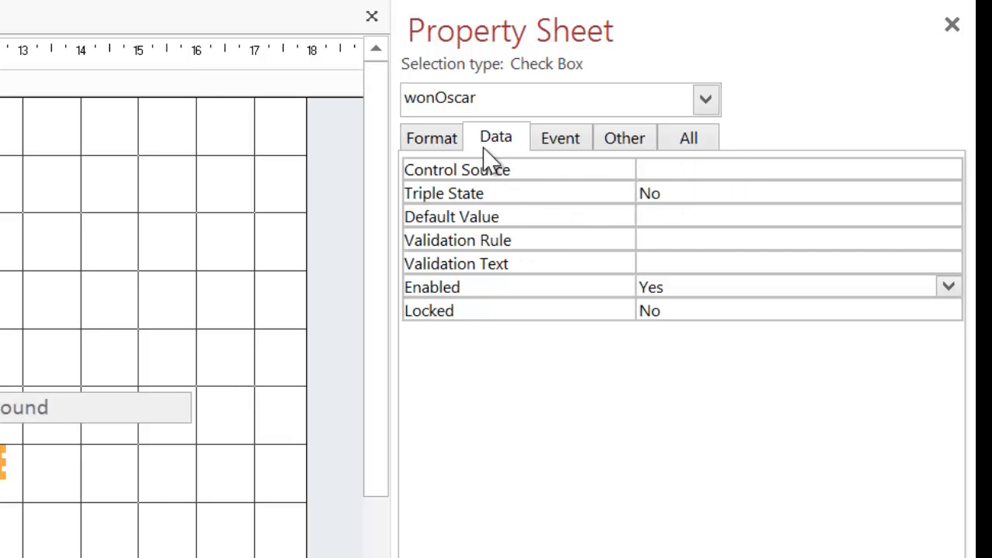
pyautogui.click(950, 287)
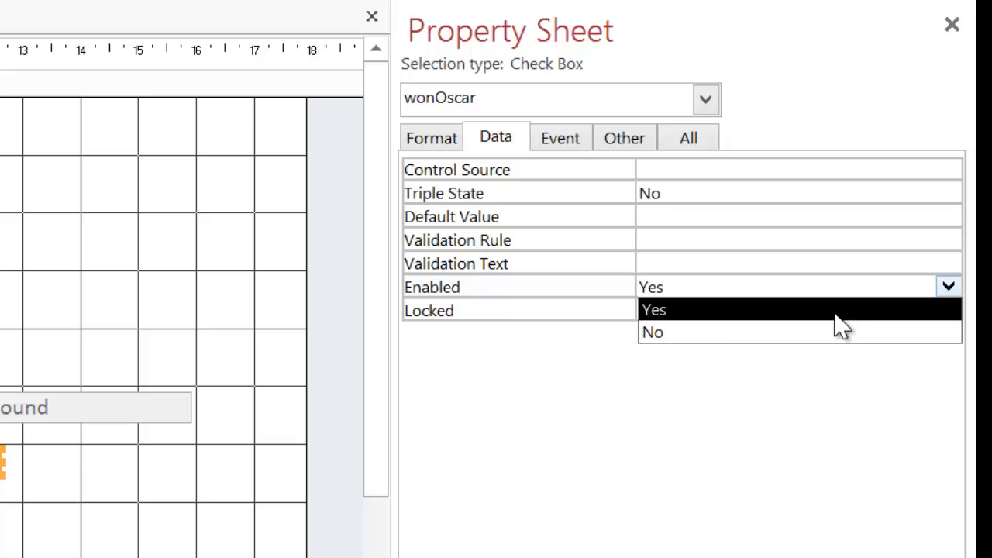
pyautogui.click(689, 340)
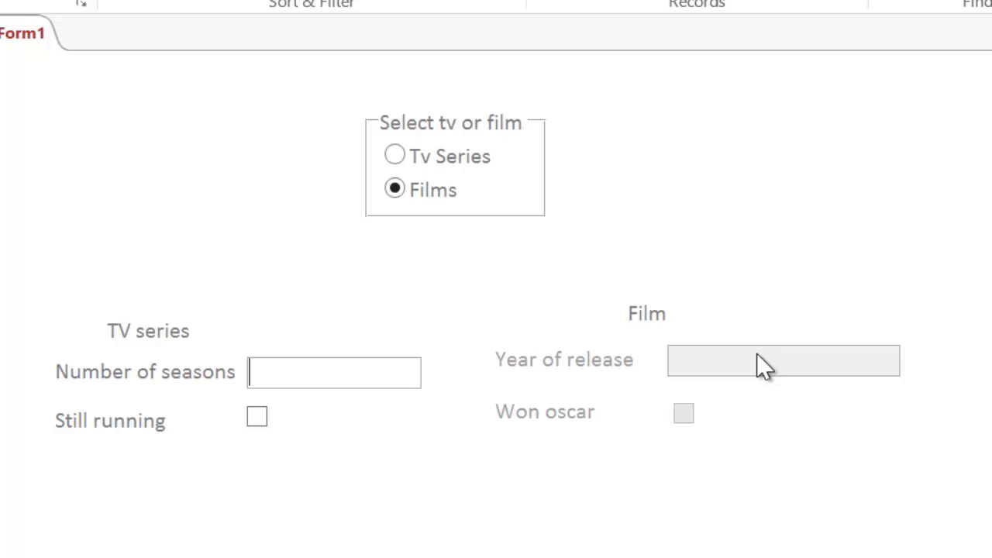
# Check the disabled film fields in Form View while alternating the Tv Series and Films options, and return to Design View
pyautogui.click(298, 384)
pyautogui.click(395, 156)
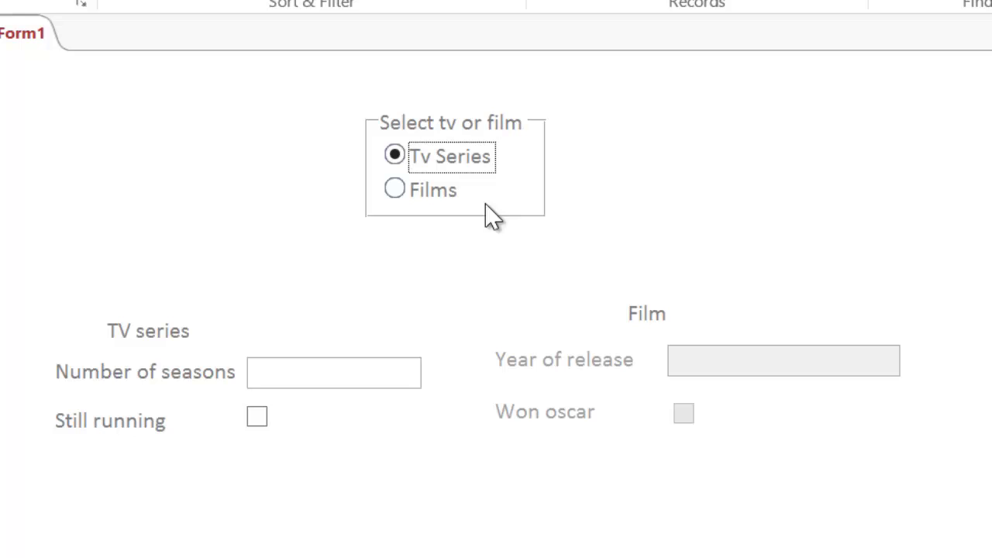
pyautogui.click(403, 194)
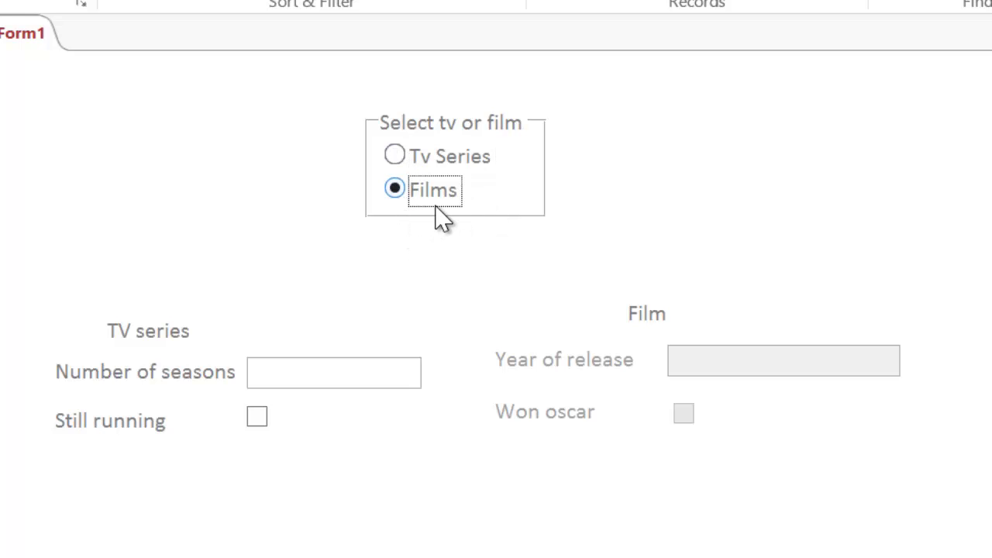
pyautogui.click(394, 154)
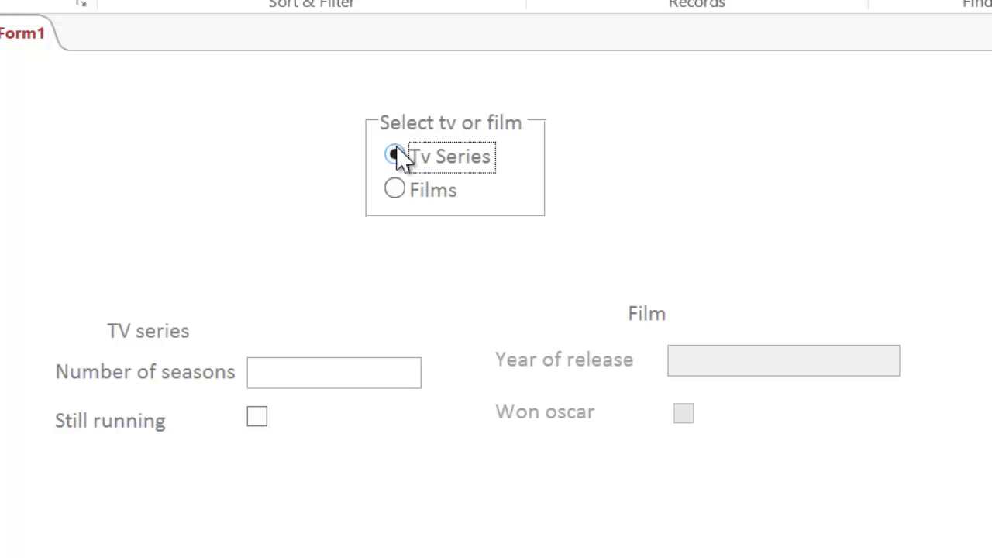
pyautogui.press('Tab')
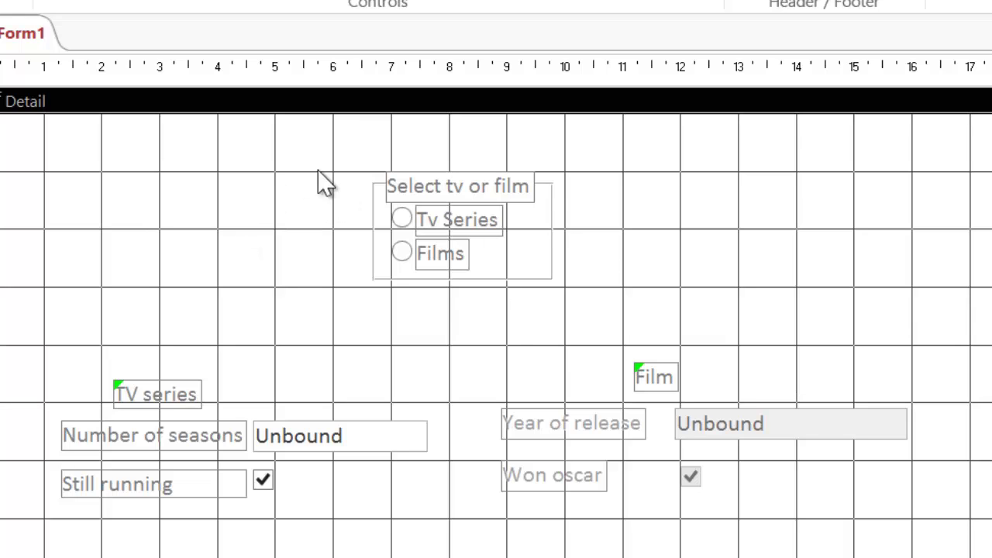
# Create an On Mouse Down macro for the Films option button with the Macro Builder
pyautogui.click(403, 260)
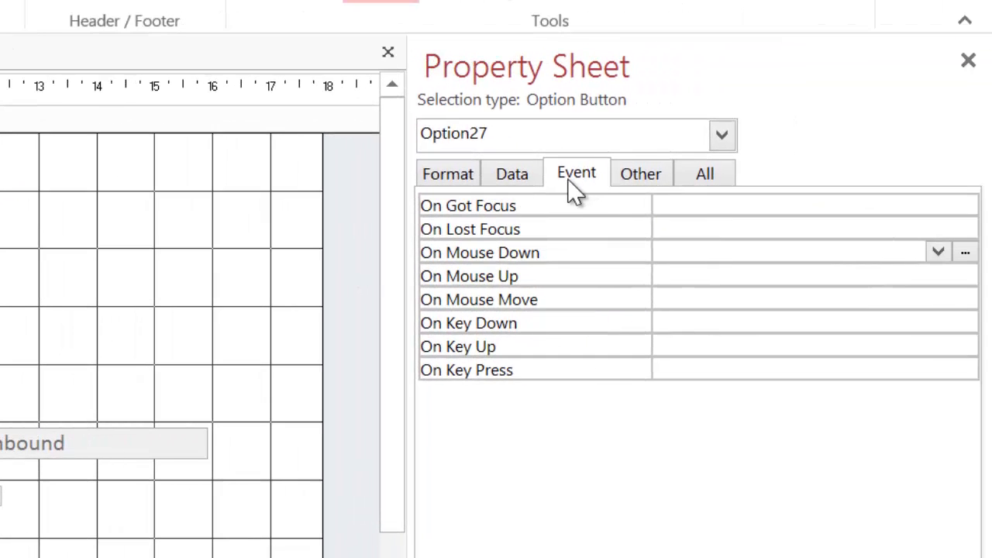
pyautogui.click(569, 184)
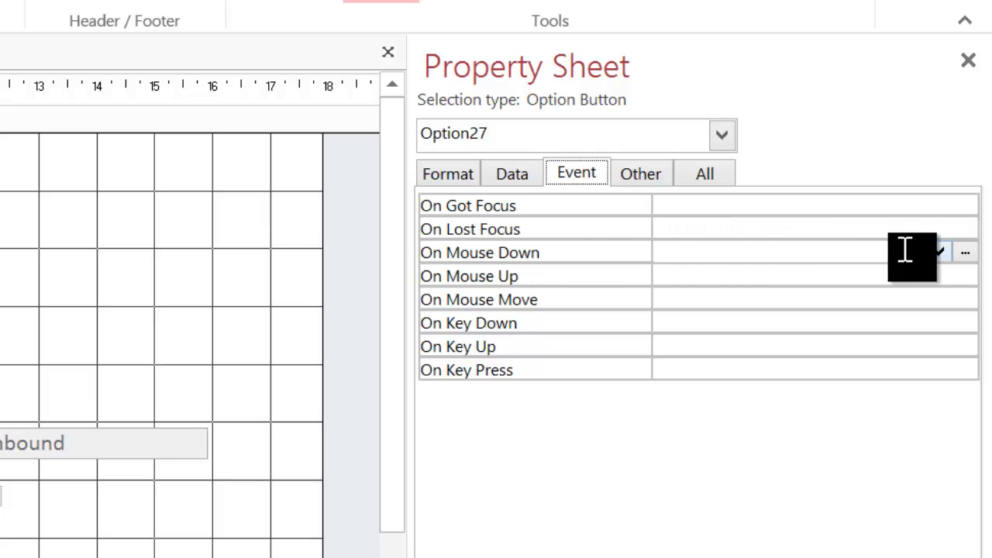
pyautogui.click(965, 253)
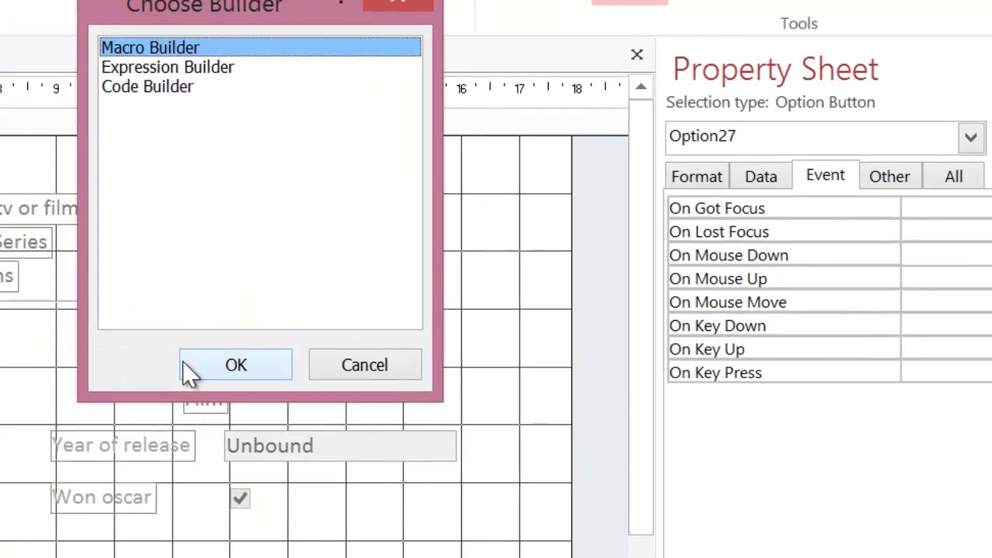
pyautogui.click(21, 362)
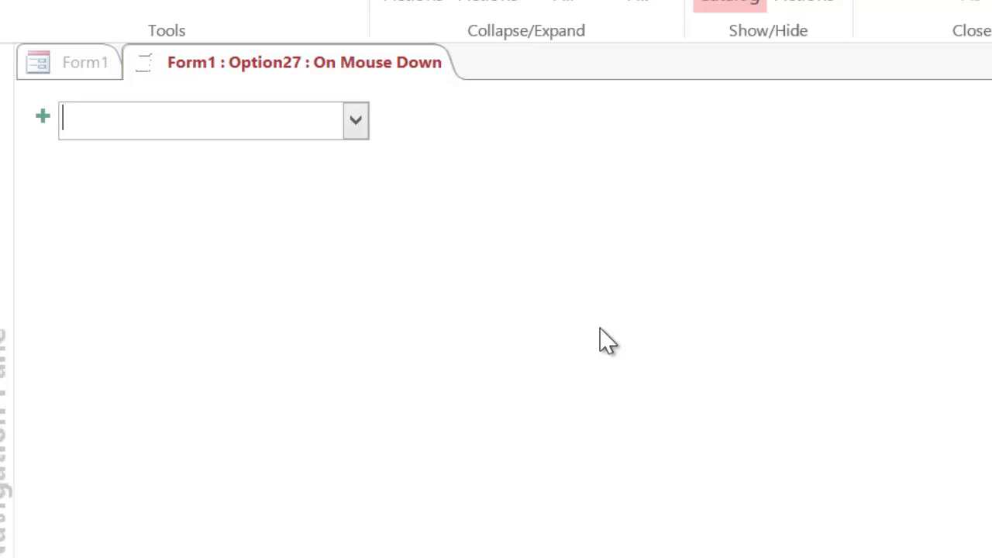
# Add a SetProperty action to the macro that sets the Enabled property of numSeasons to false
pyautogui.click(355, 122)
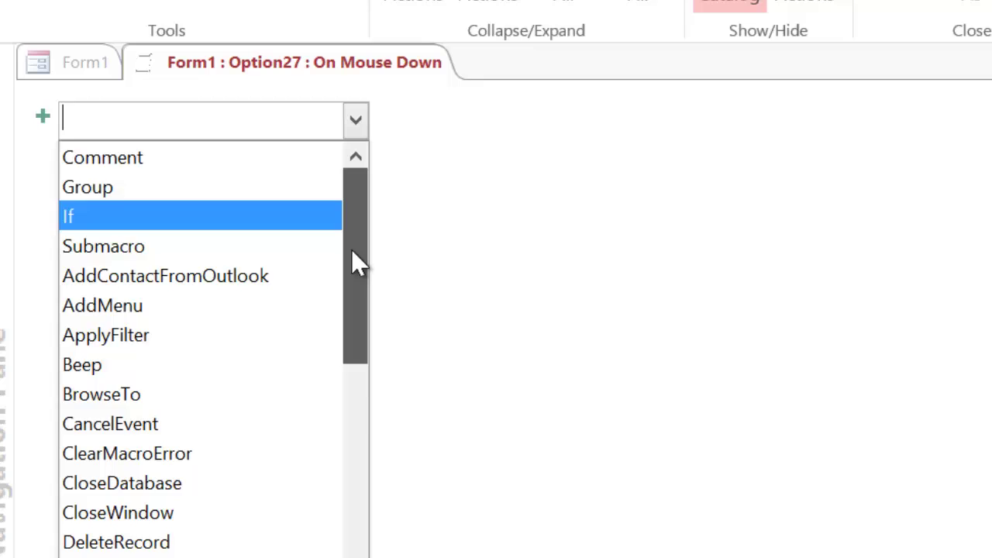
pyautogui.moveTo(357, 261); pyautogui.dragTo(339, 557)
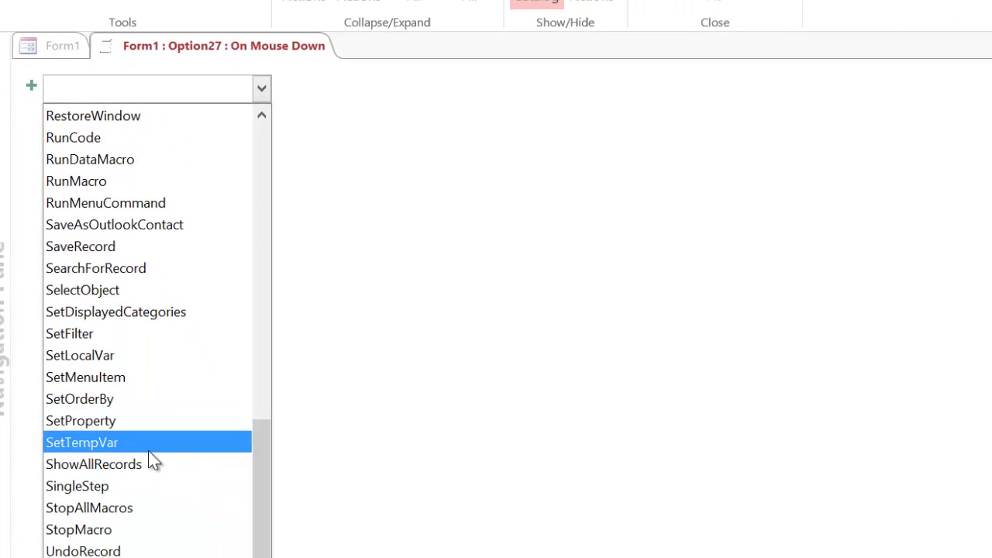
pyautogui.click(134, 411)
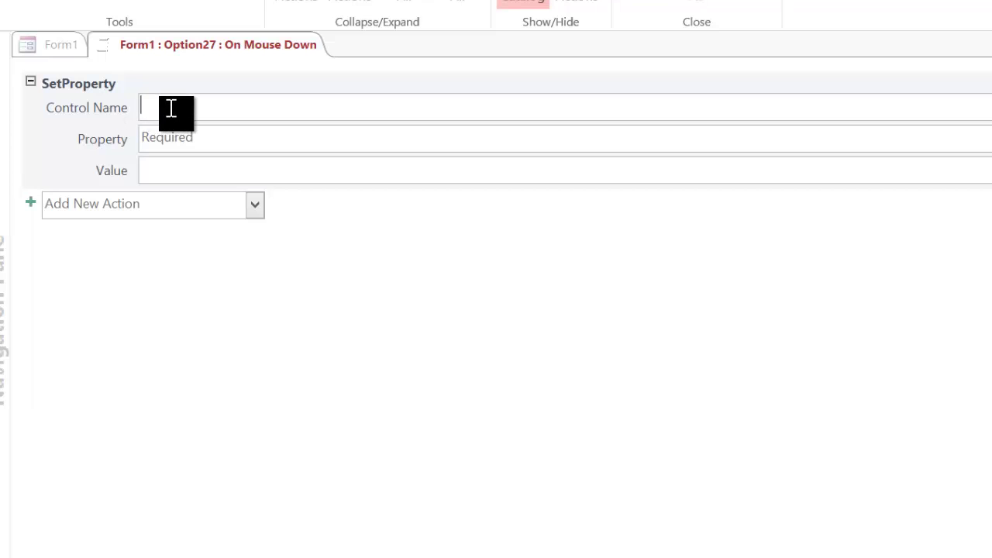
pyautogui.write('m')
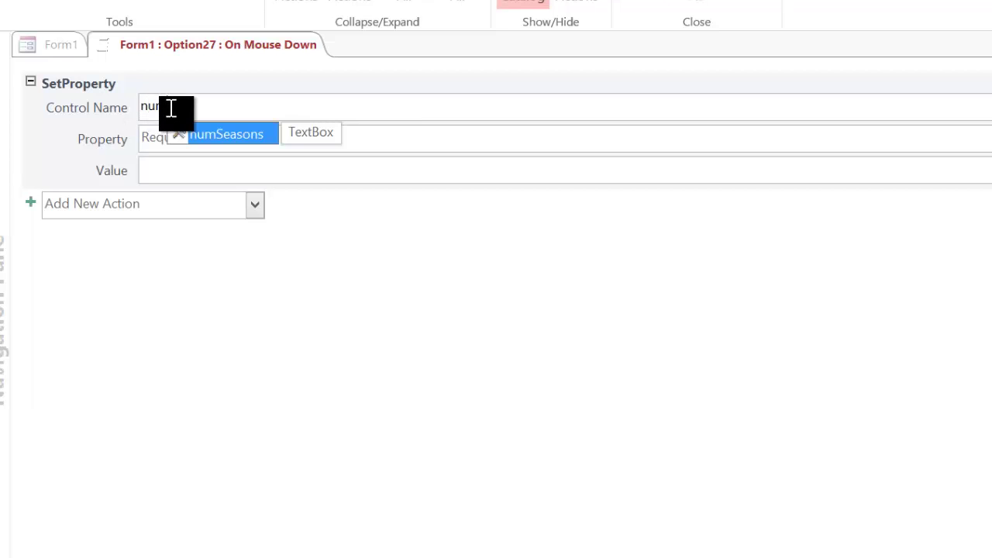
pyautogui.press('Return')
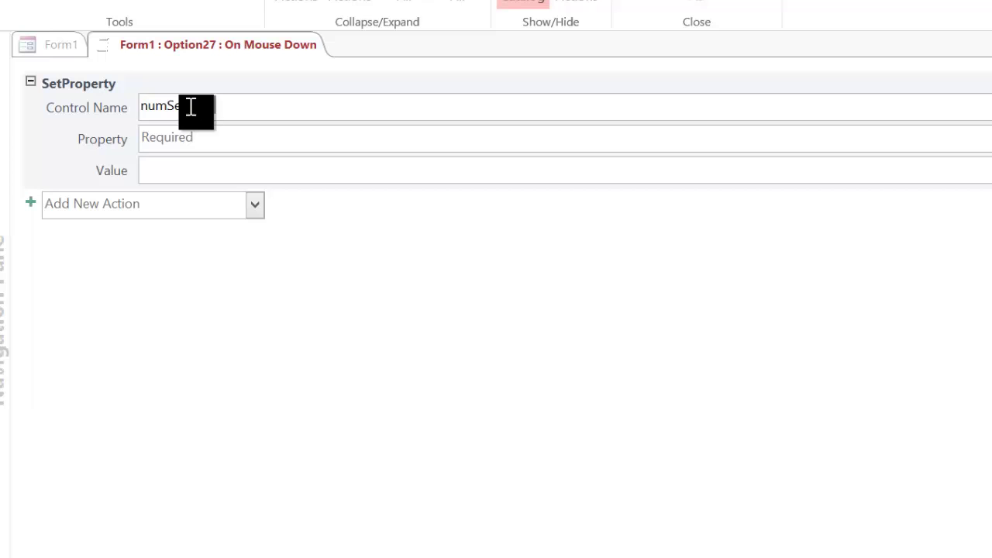
pyautogui.press('Tab')
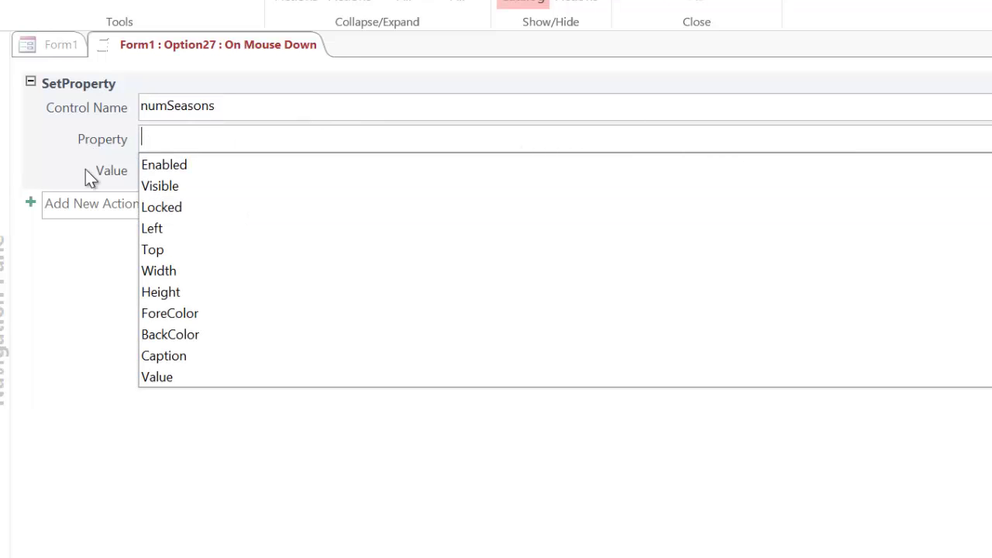
pyautogui.click(224, 165)
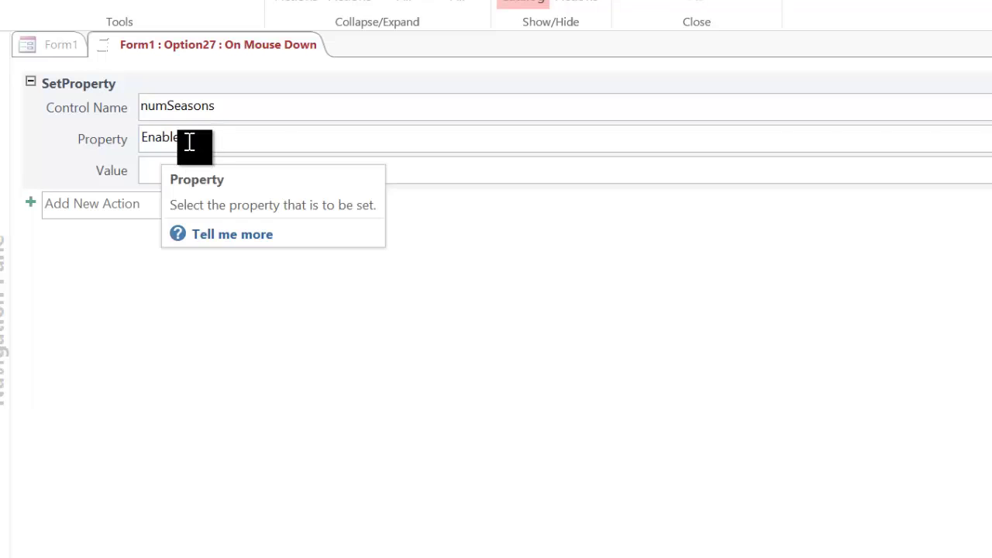
pyautogui.click(164, 175)
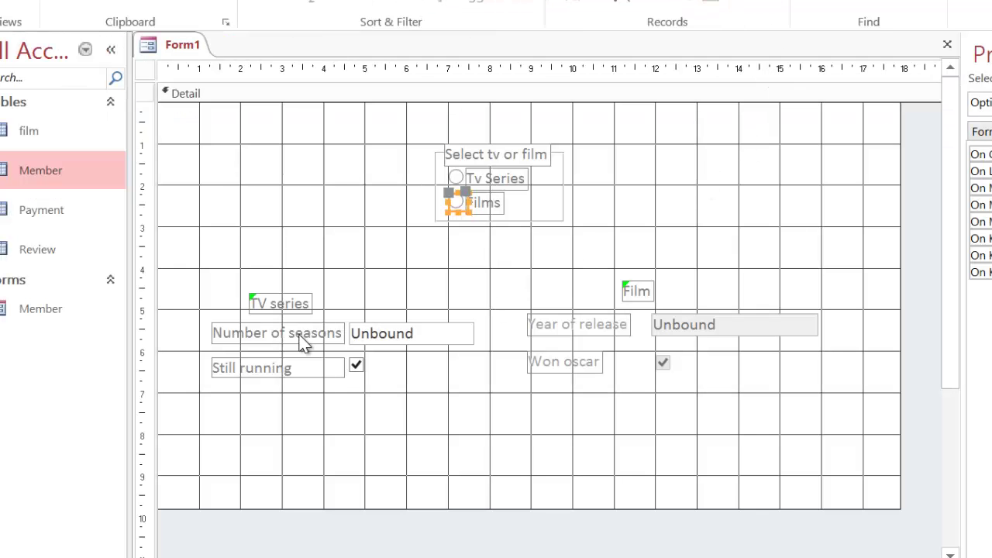
# Examine the Enabled setting among the data properties of the numSeasons text box in the form design
pyautogui.click(394, 337)
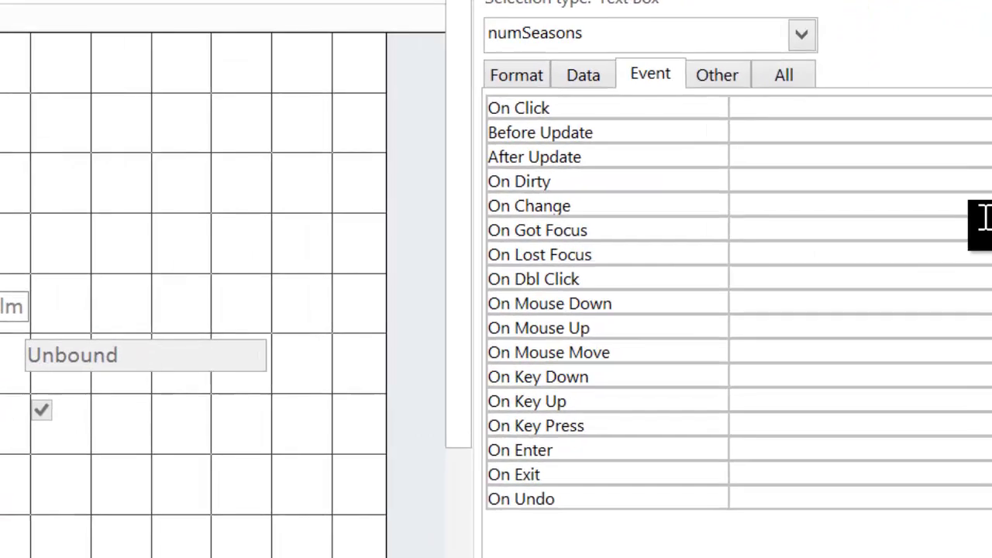
pyautogui.click(837, 308)
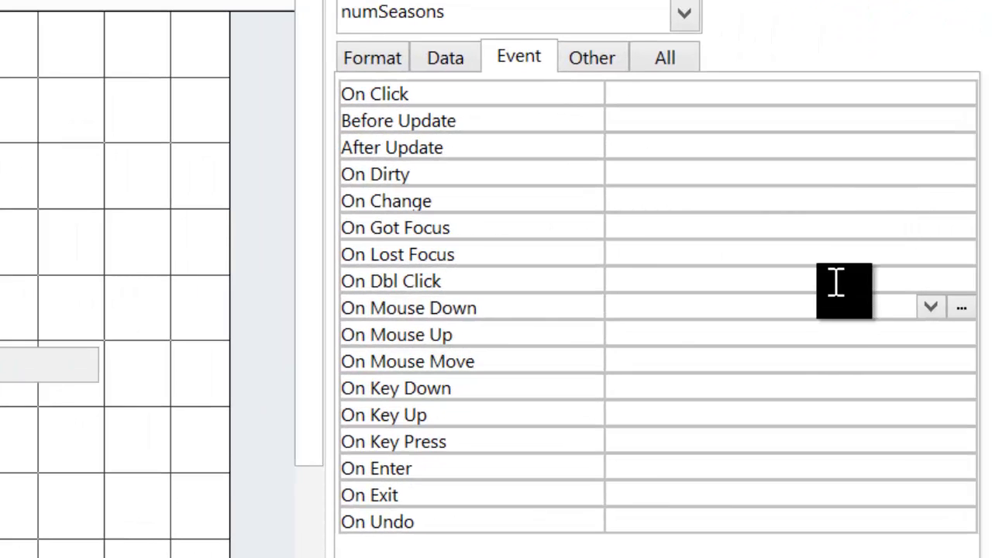
pyautogui.click(453, 60)
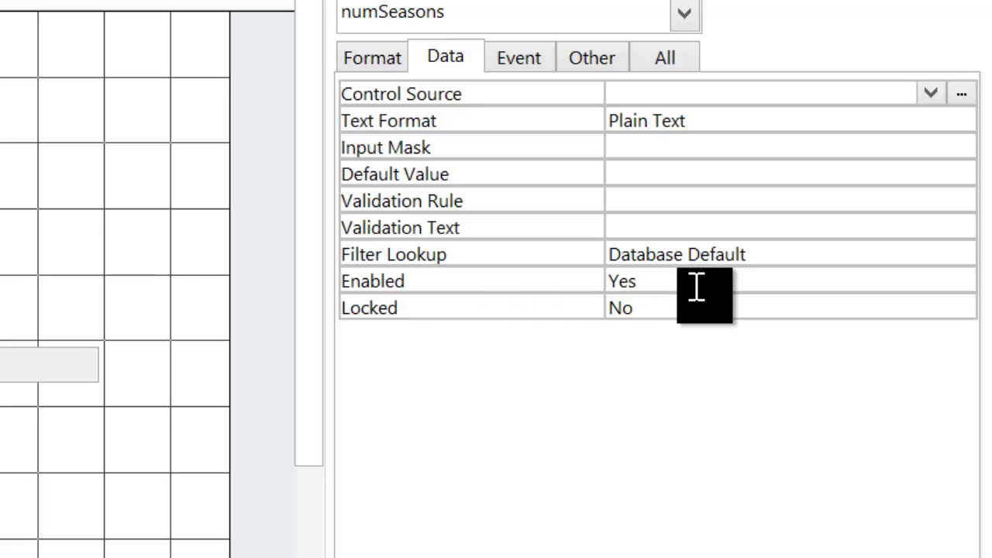
pyautogui.click(742, 283)
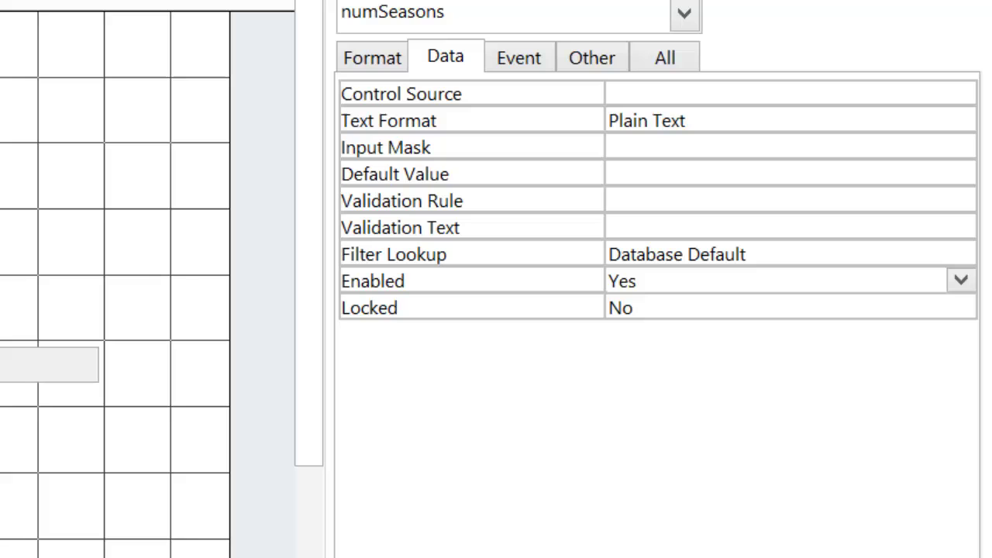
pyautogui.click(147, 6)
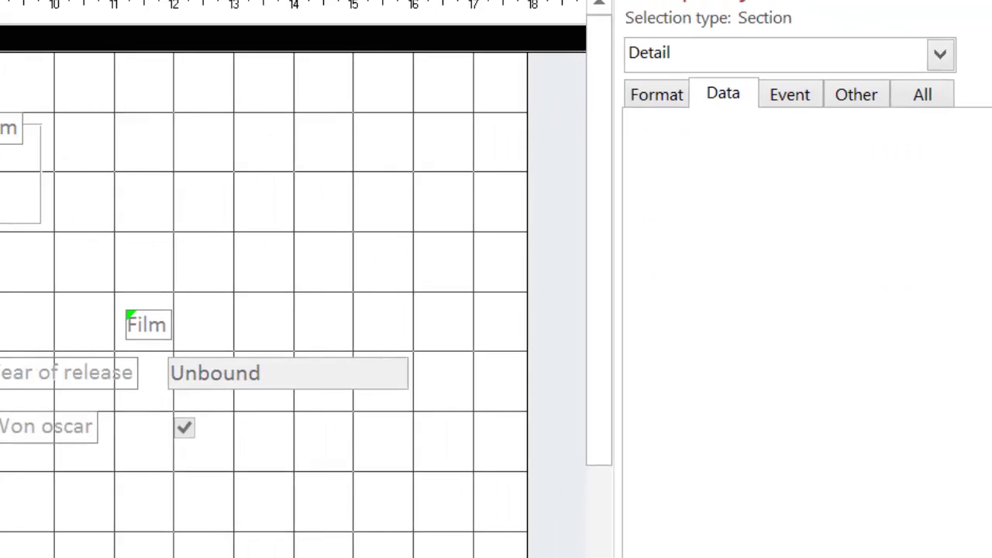
pyautogui.click(336, 224)
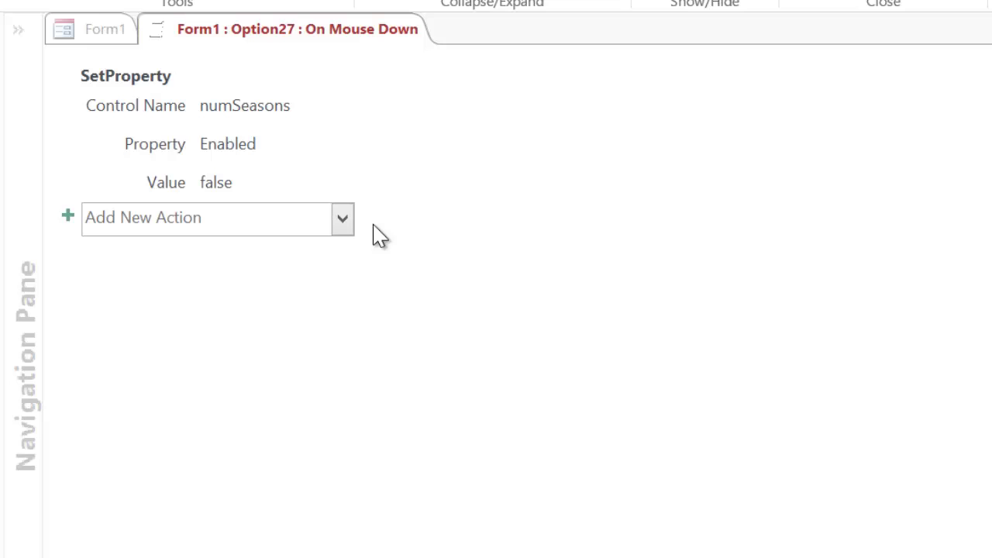
# Add a second SetProperty action to the Films option's On Mouse Down macro with stillRunning as its control name
pyautogui.click(342, 220)
pyautogui.scroll(-15, 255, 387)
pyautogui.scroll(-3, 251, 381)
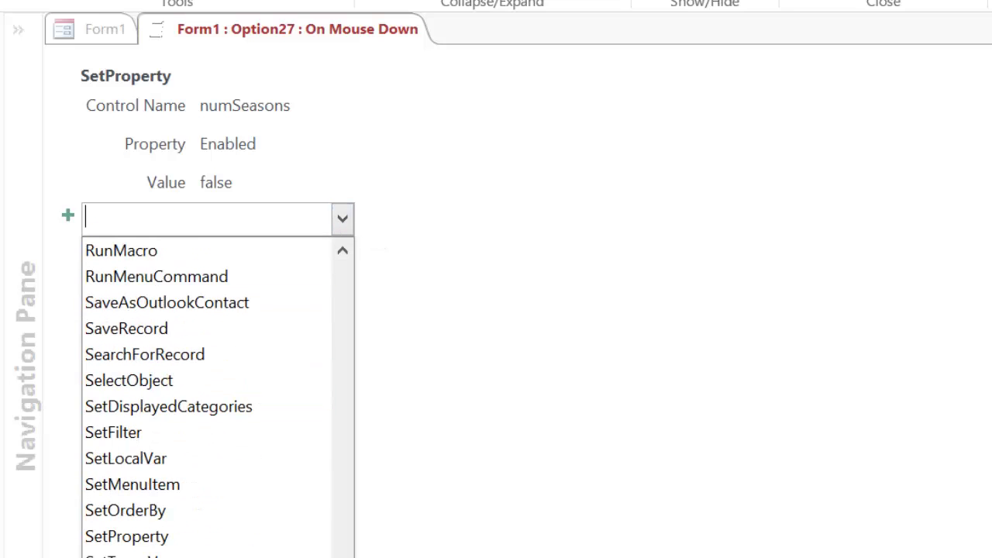
pyautogui.click(160, 536)
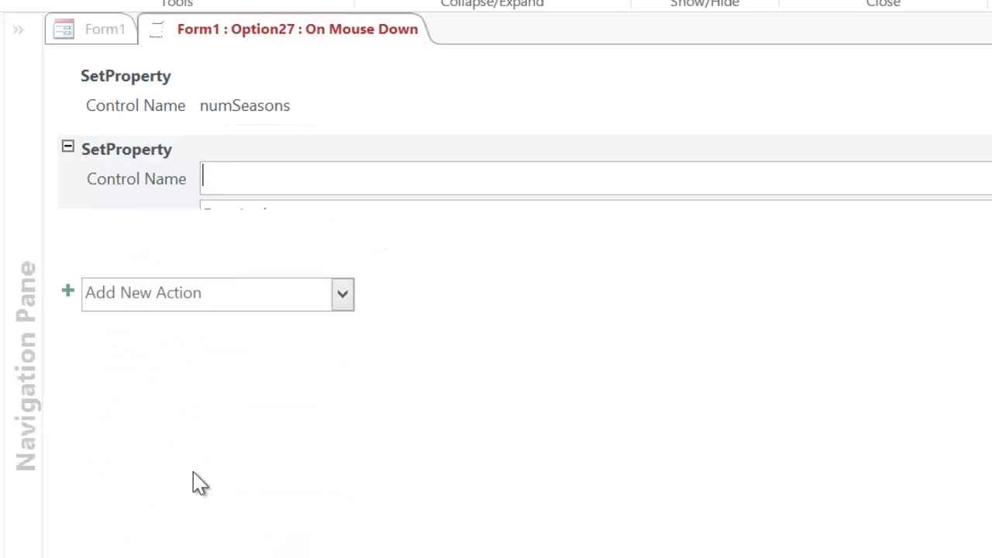
pyautogui.click(402, 245)
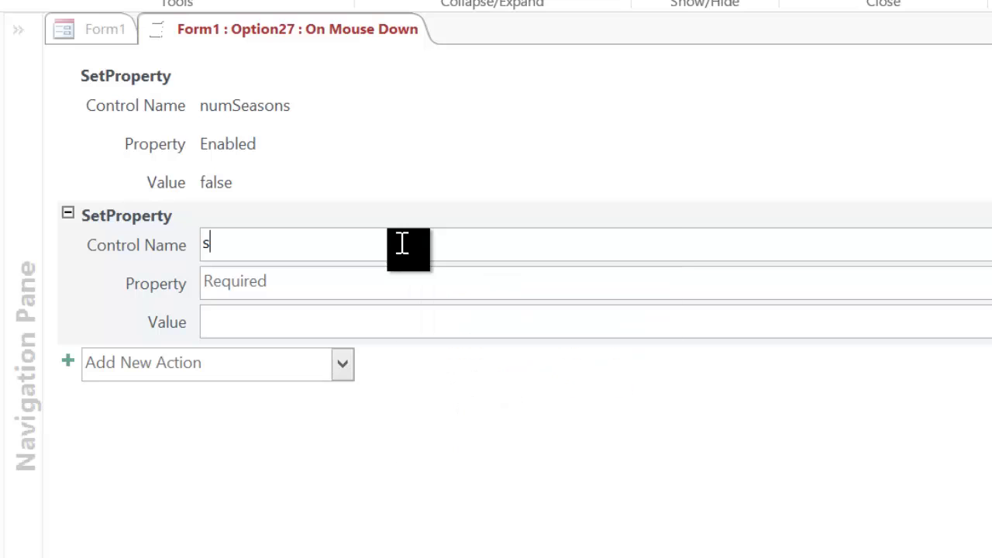
pyautogui.write('s')
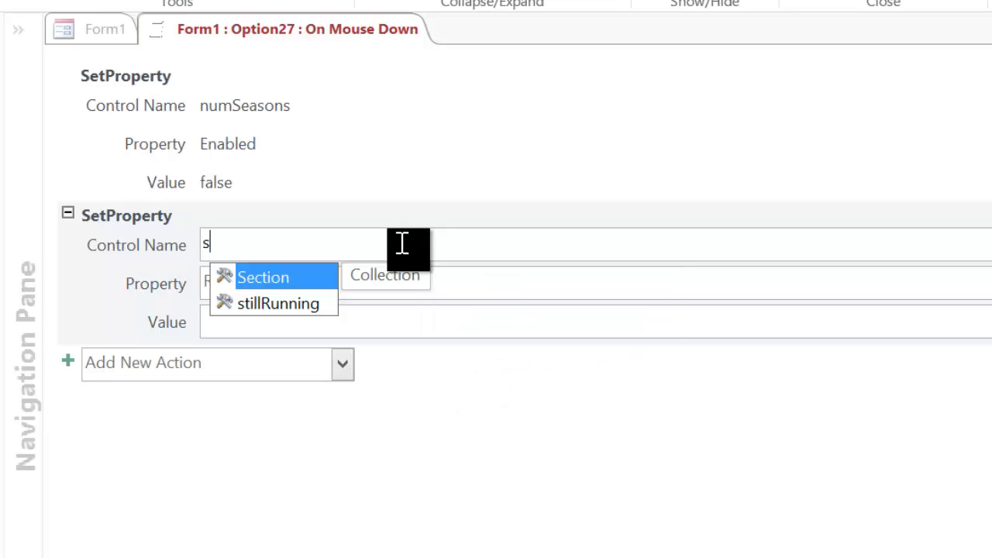
pyautogui.click(304, 309)
pyautogui.click(304, 308)
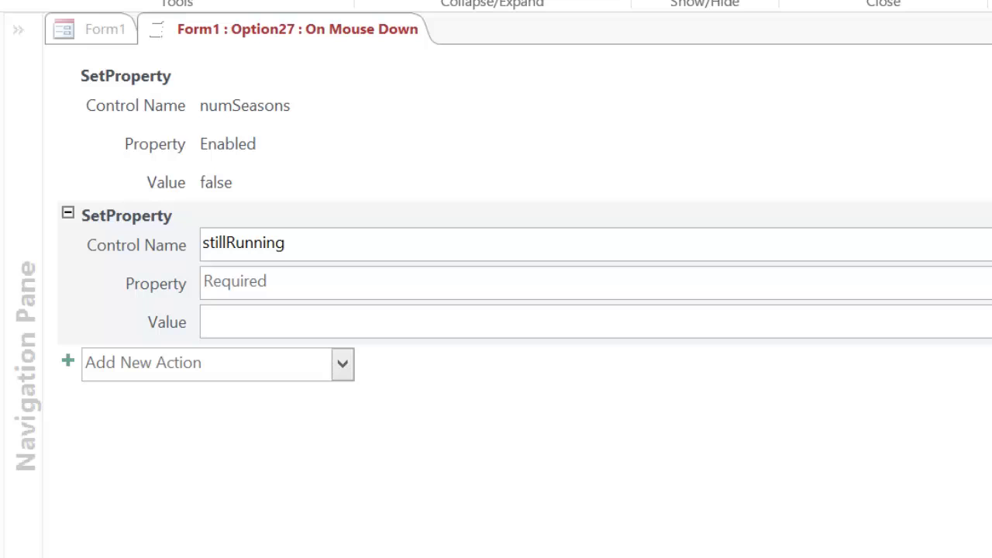
# Set the stillRunning action's property to Enabled and its value to false
pyautogui.press('Tab')
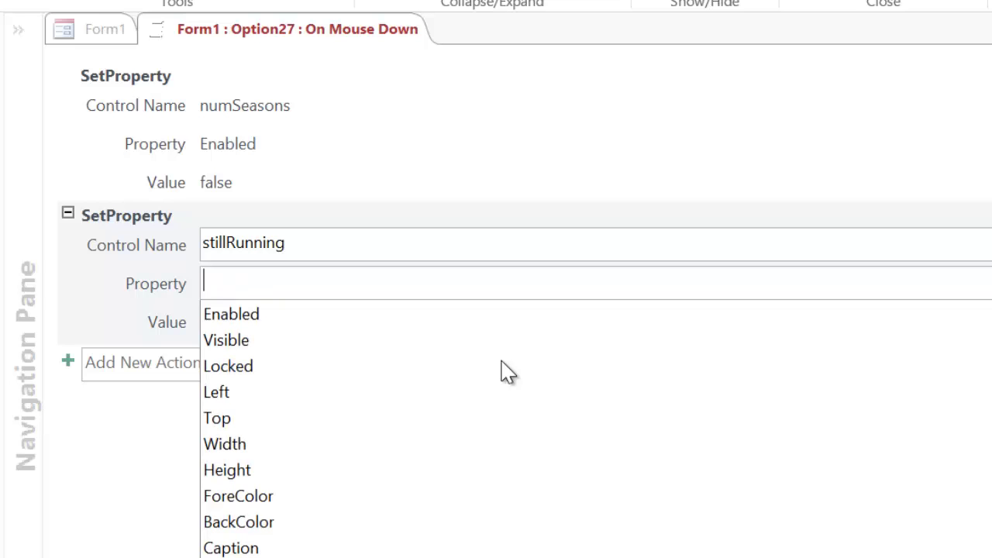
pyautogui.click(279, 315)
pyautogui.click(280, 328)
pyautogui.write('fals')
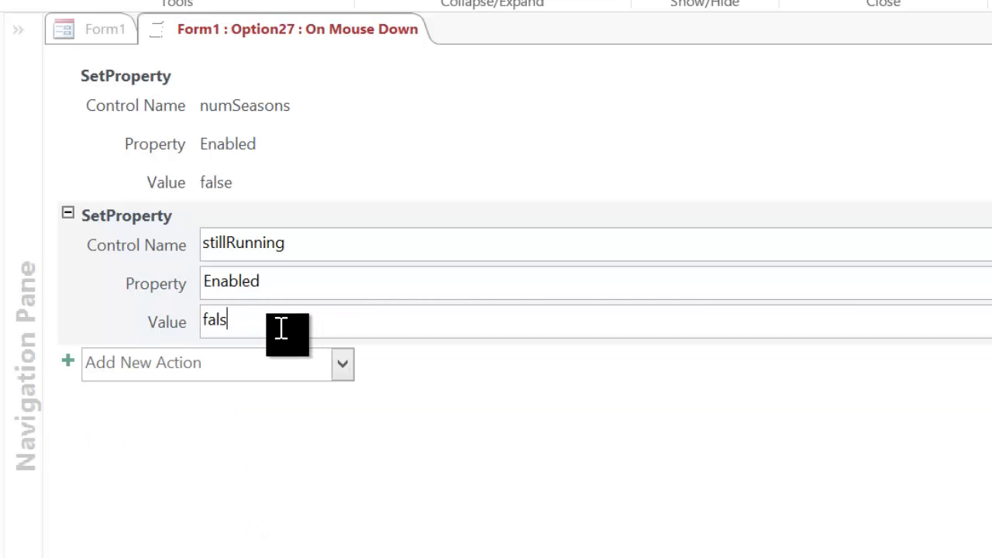
pyautogui.write('e')
pyautogui.press('Tab')
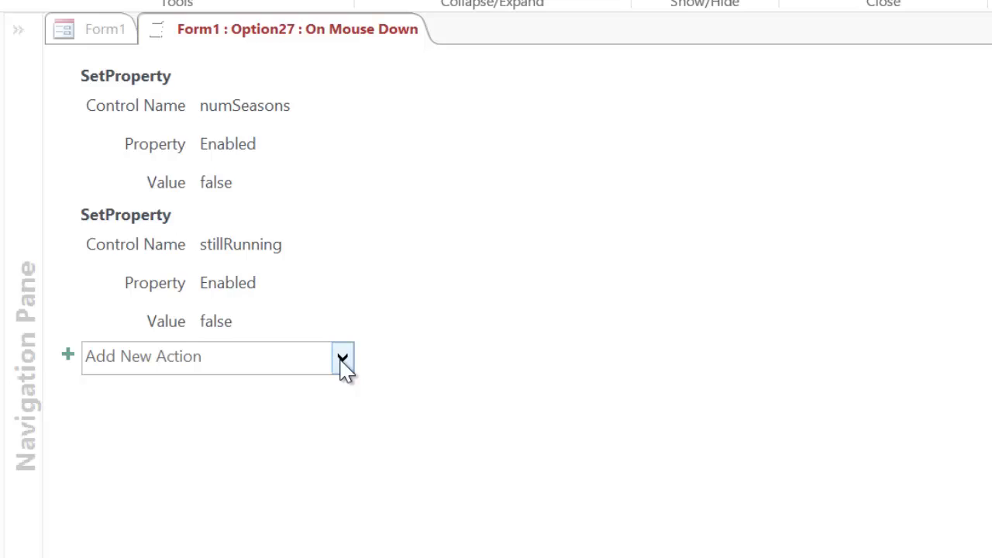
# Add a third SetProperty action that sets the Enabled property of wonOscar to true
pyautogui.click(341, 358)
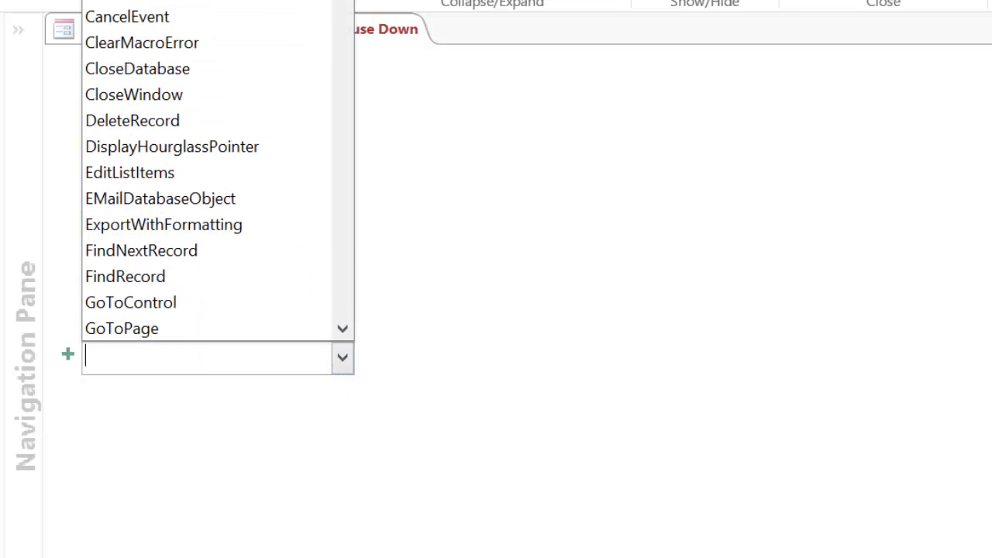
pyautogui.scroll(-12, 323, 302)
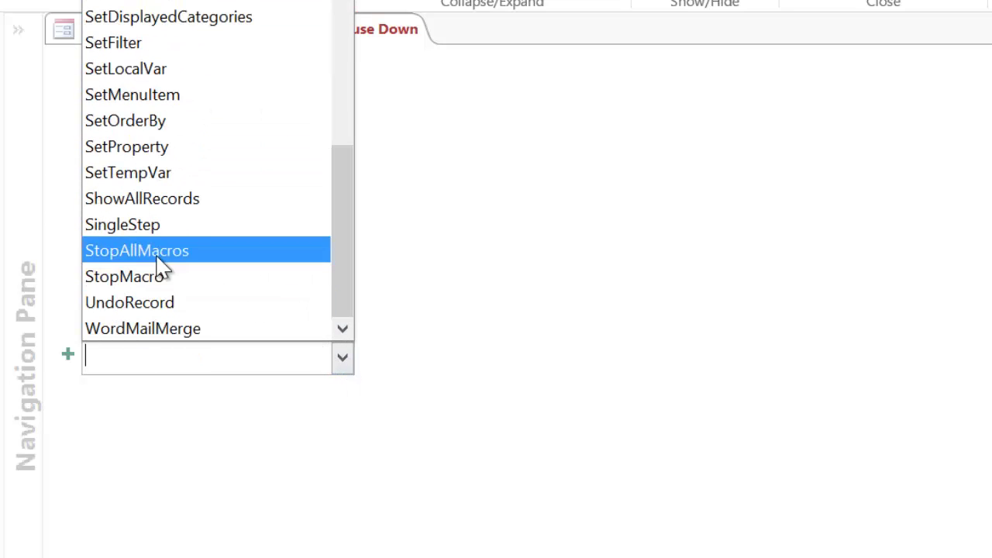
pyautogui.click(155, 147)
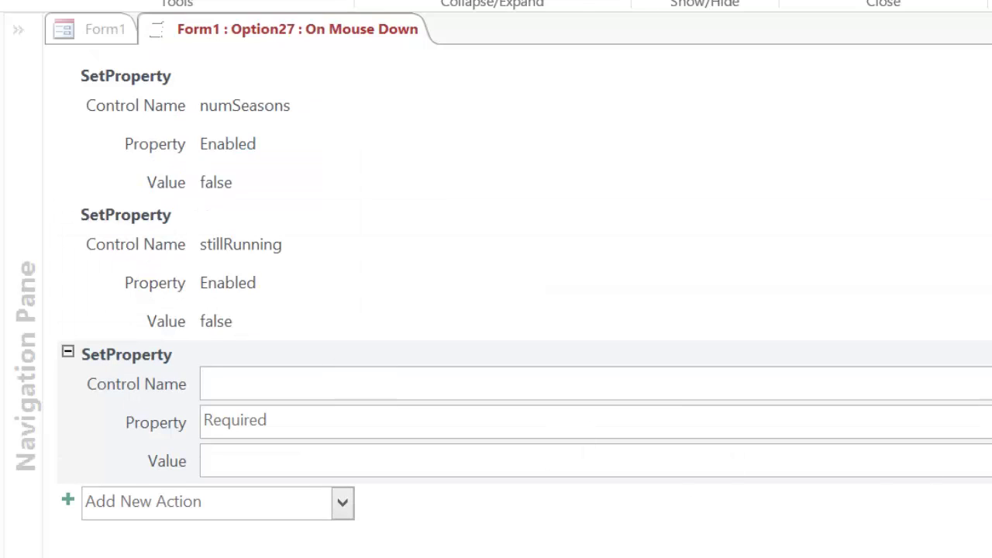
pyautogui.write('won')
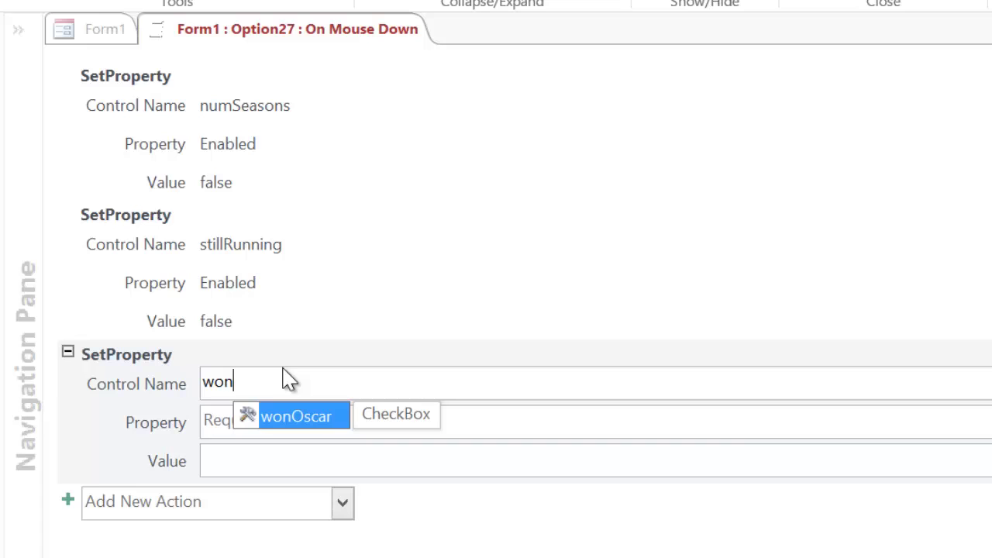
pyautogui.click(284, 417)
pyautogui.press('Tab')
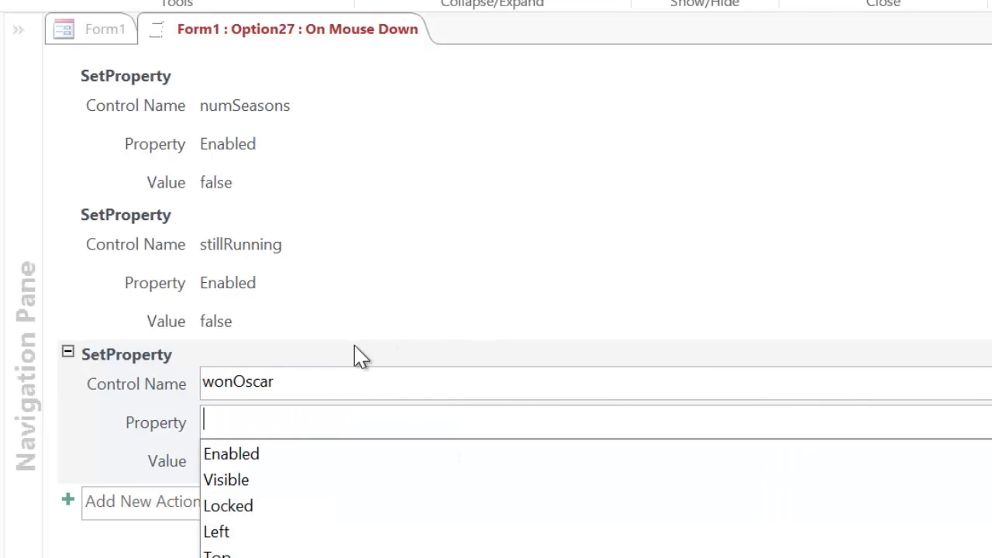
pyautogui.click(284, 456)
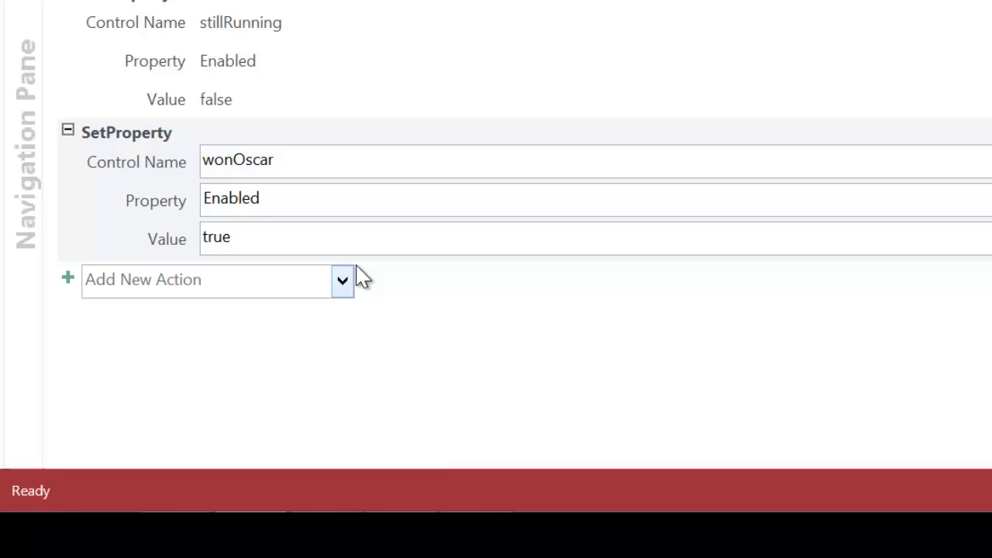
# Add a fourth SetProperty action that sets the Enabled property of yearOfRelease to true
pyautogui.click(343, 281)
pyautogui.scroll(-8, 266, 119)
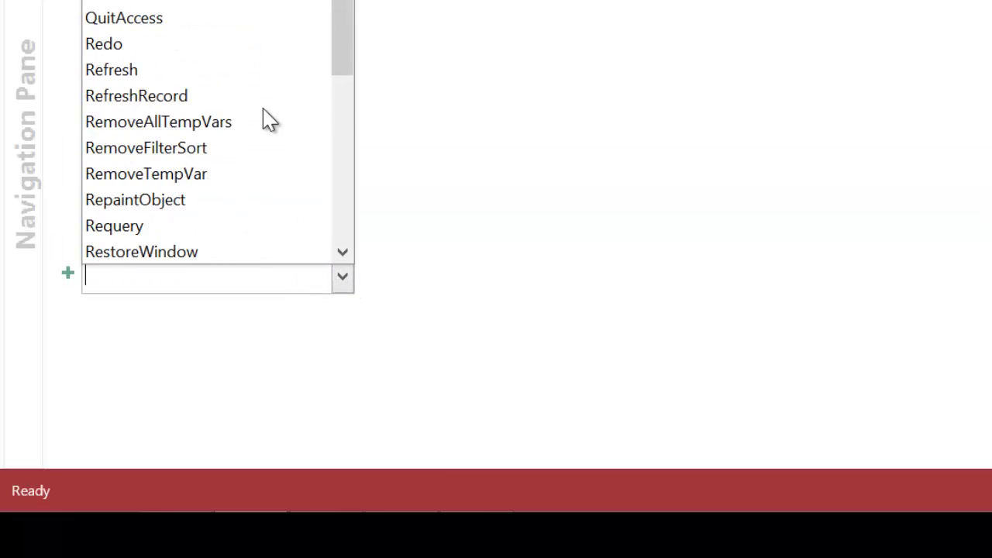
pyautogui.scroll(-6, 266, 119)
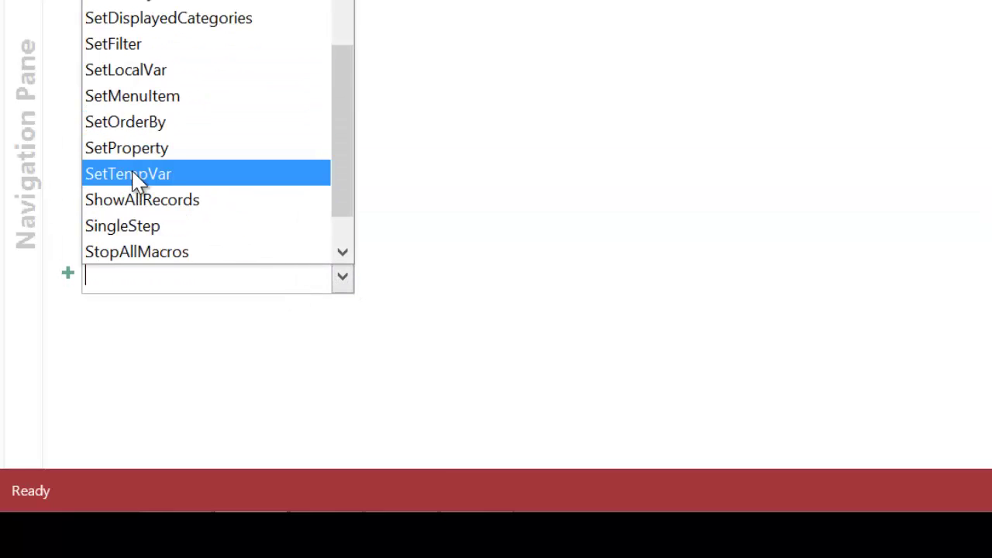
pyautogui.click(147, 149)
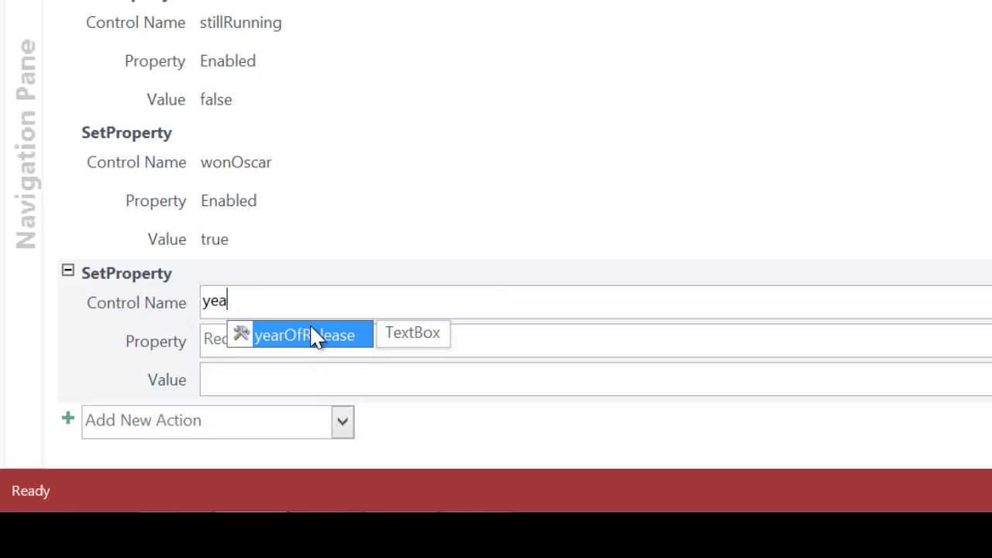
pyautogui.click(310, 334)
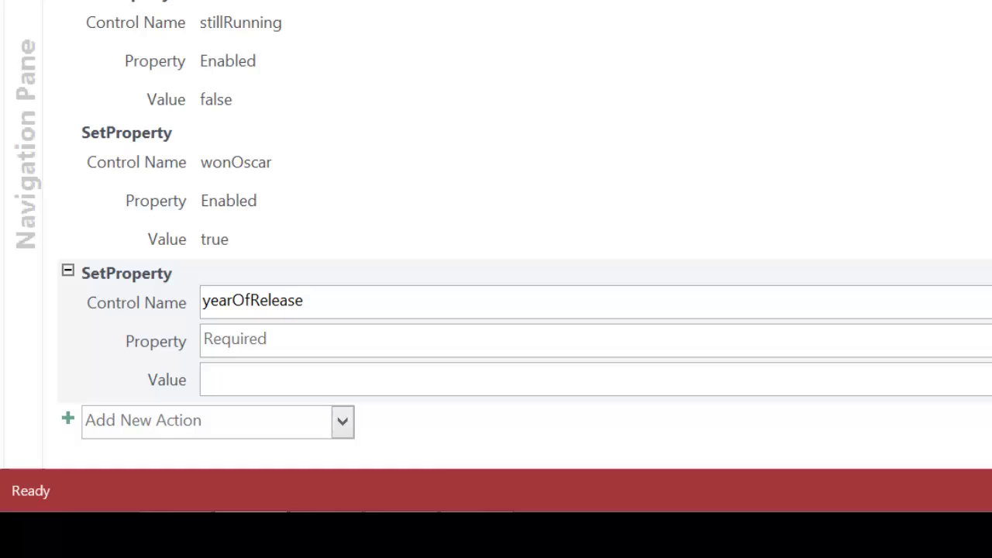
pyautogui.click(325, 341)
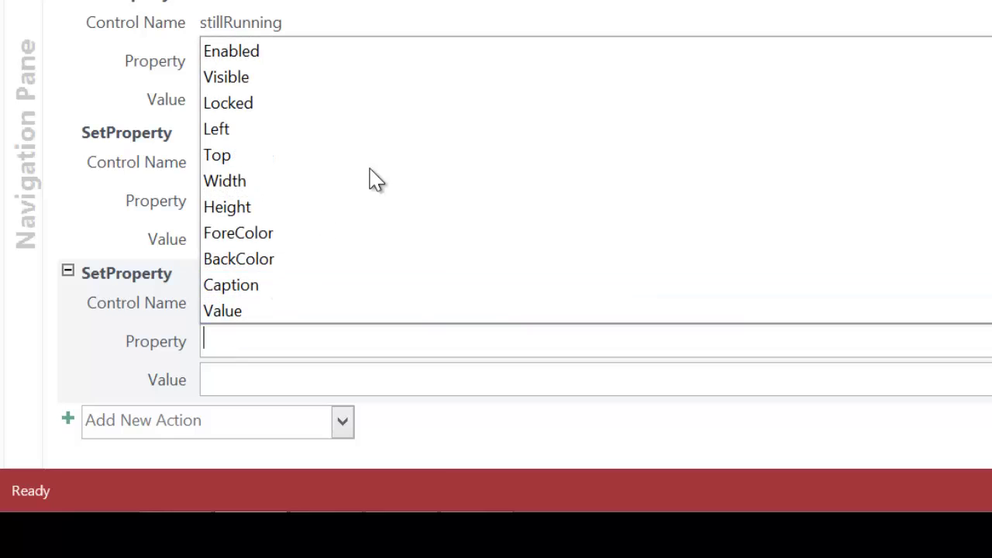
pyautogui.click(386, 51)
pyautogui.click(345, 378)
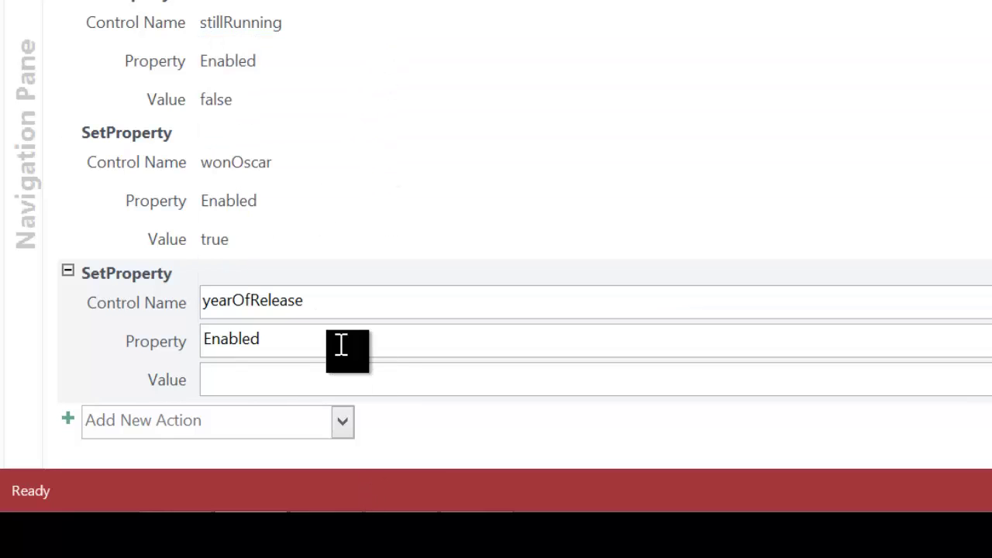
pyautogui.write('true')
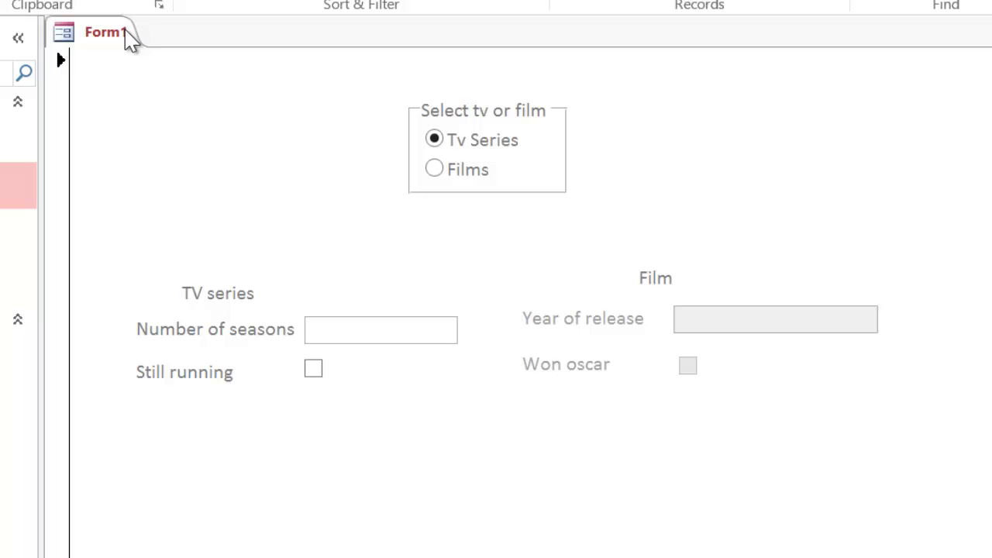
# Test the Films option in the running form, and reopen its On Mouse Down macro from the form design
pyautogui.click(447, 171)
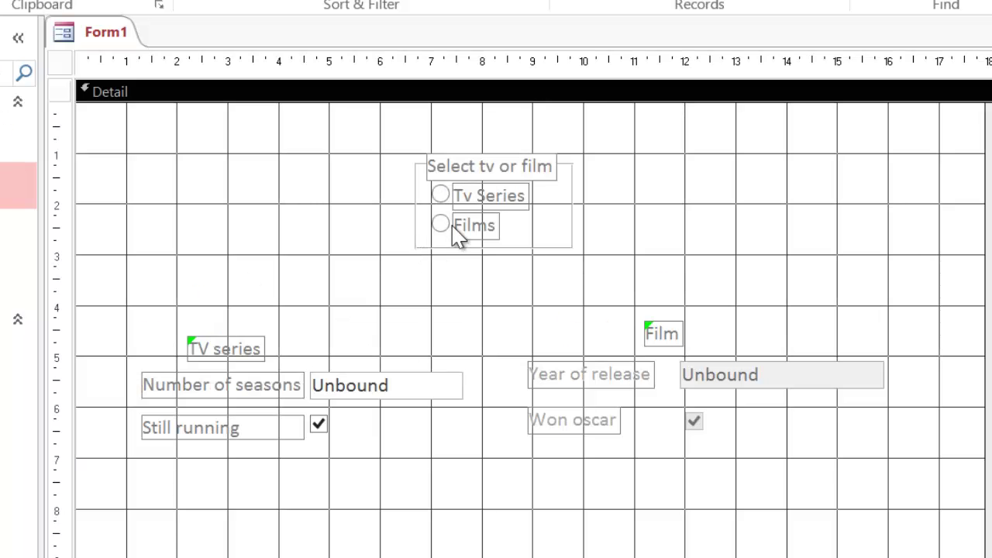
pyautogui.click(443, 193)
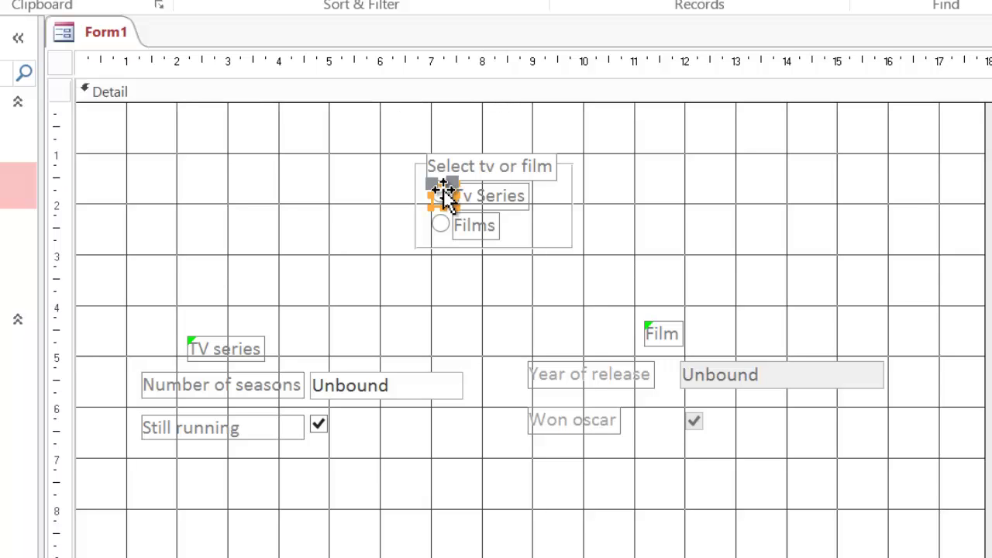
pyautogui.click(440, 226)
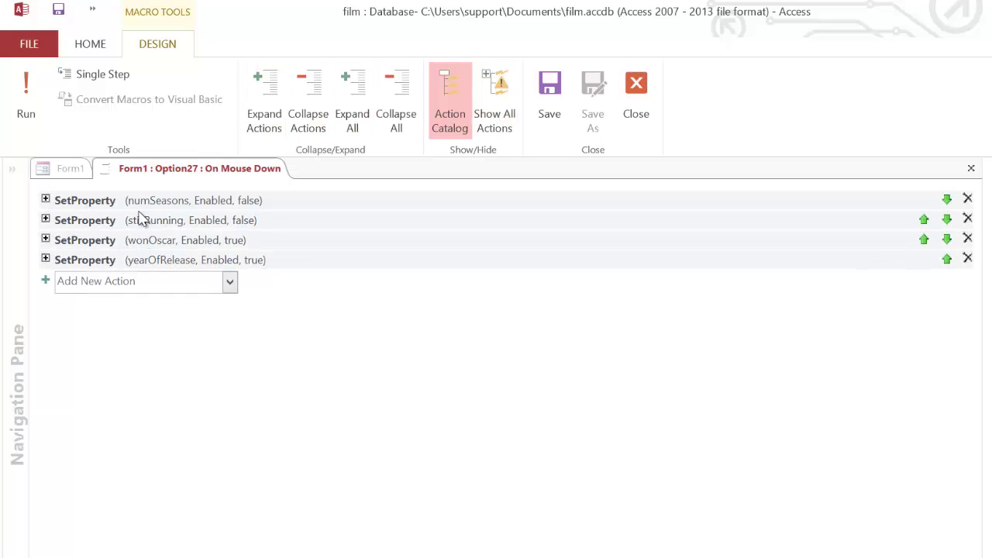
# Review the details of the SetProperty actions in the Films option's macro by expanding and collapsing them
pyautogui.click(357, 92)
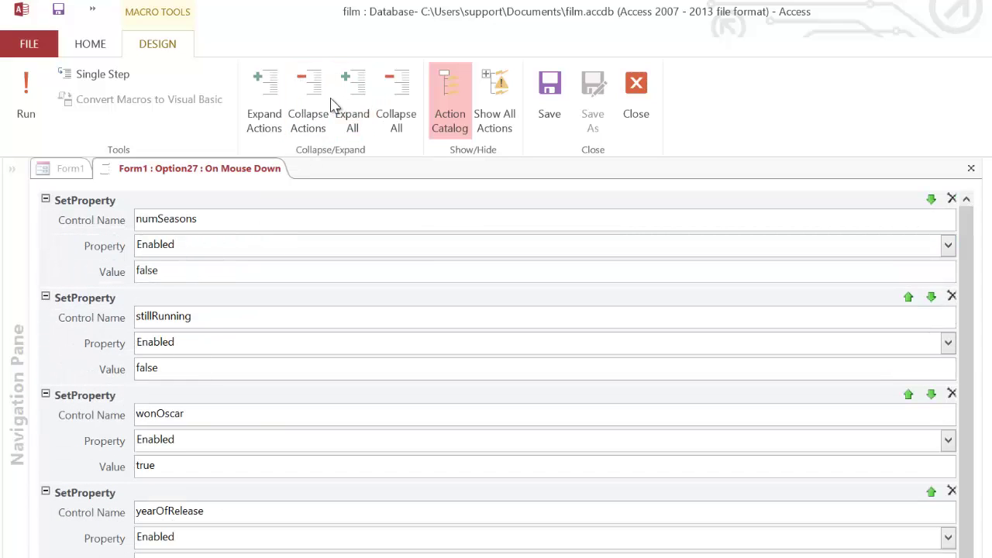
pyautogui.click(396, 104)
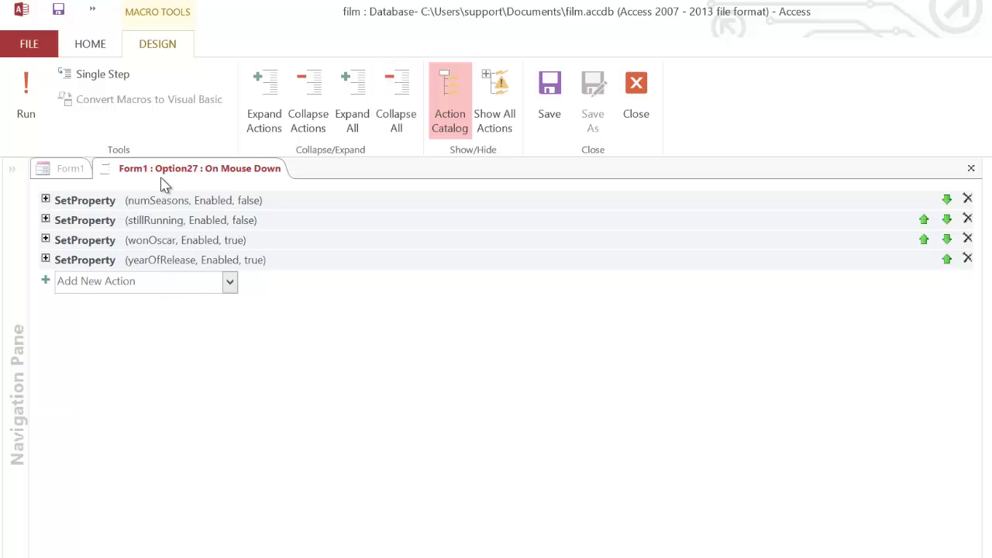
pyautogui.click(370, 89)
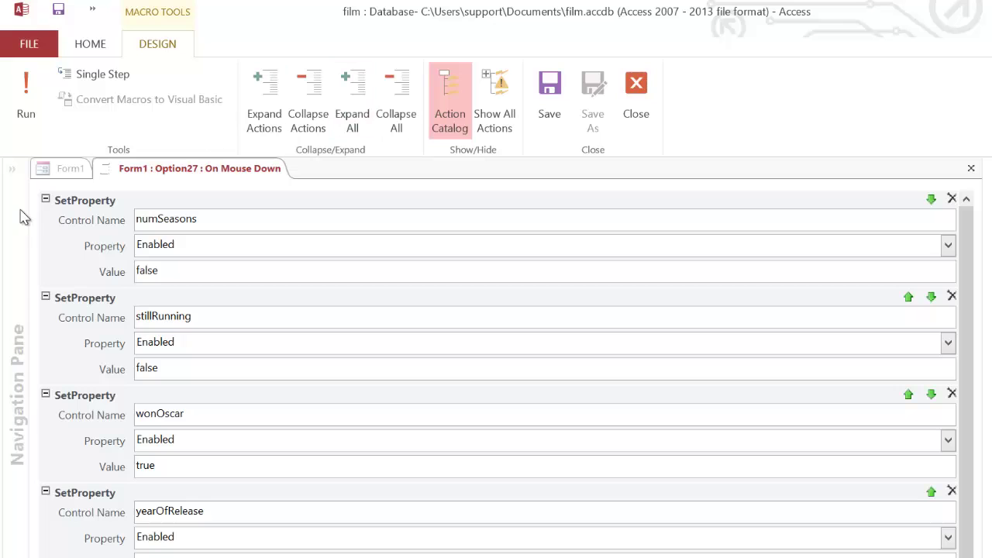
pyautogui.click(45, 199)
pyautogui.click(45, 200)
pyautogui.click(45, 200)
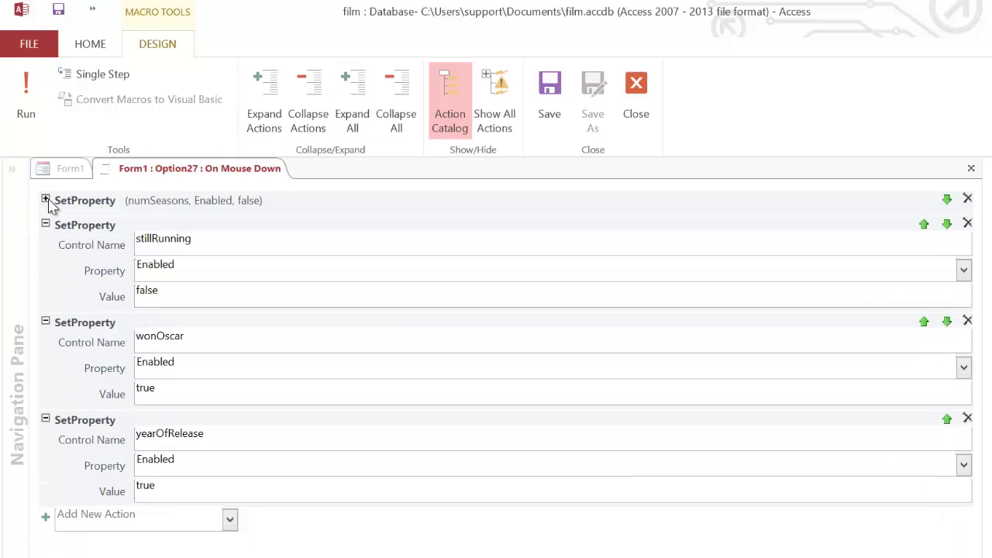
pyautogui.click(46, 200)
pyautogui.click(46, 200)
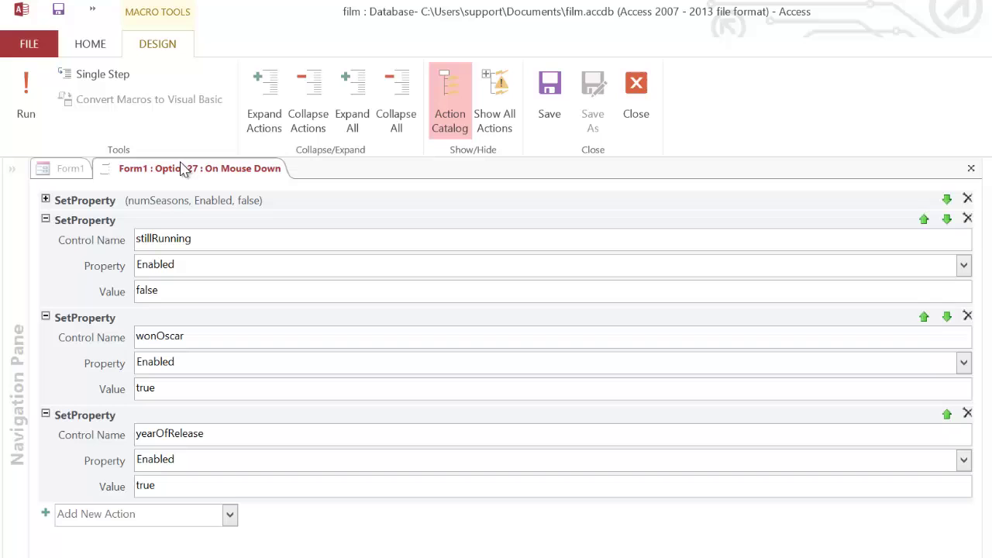
pyautogui.click(397, 97)
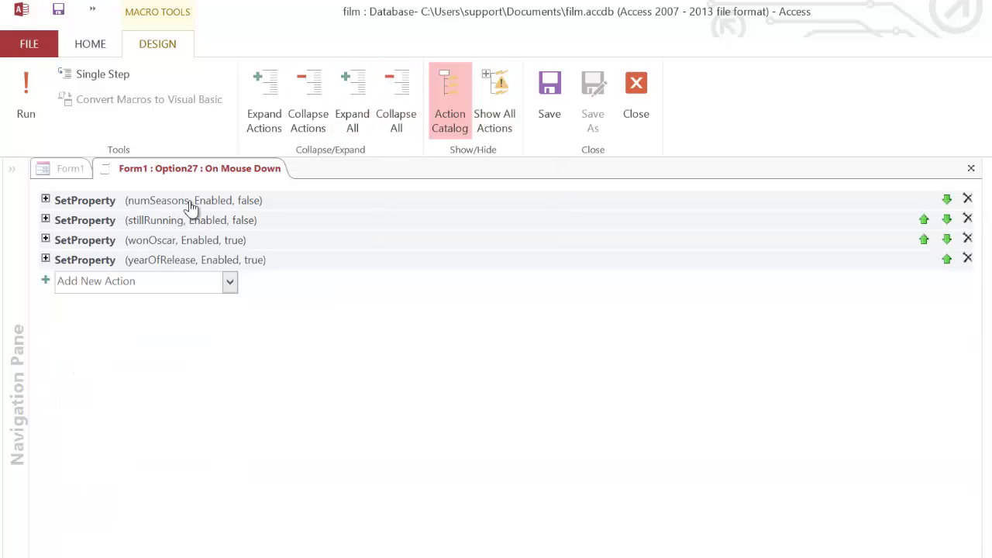
# Copy all four SetProperty actions of the Films option's macro, and close the macro with its changes saved
pyautogui.click(153, 360)
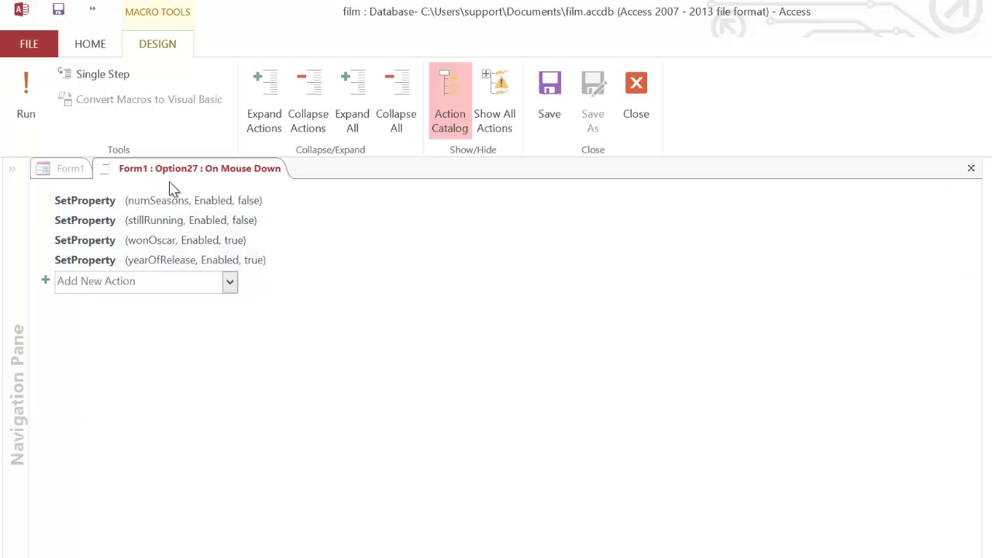
pyautogui.click(146, 206)
pyautogui.keyDown('shift'); pyautogui.click(124, 266); pyautogui.keyUp('shift')
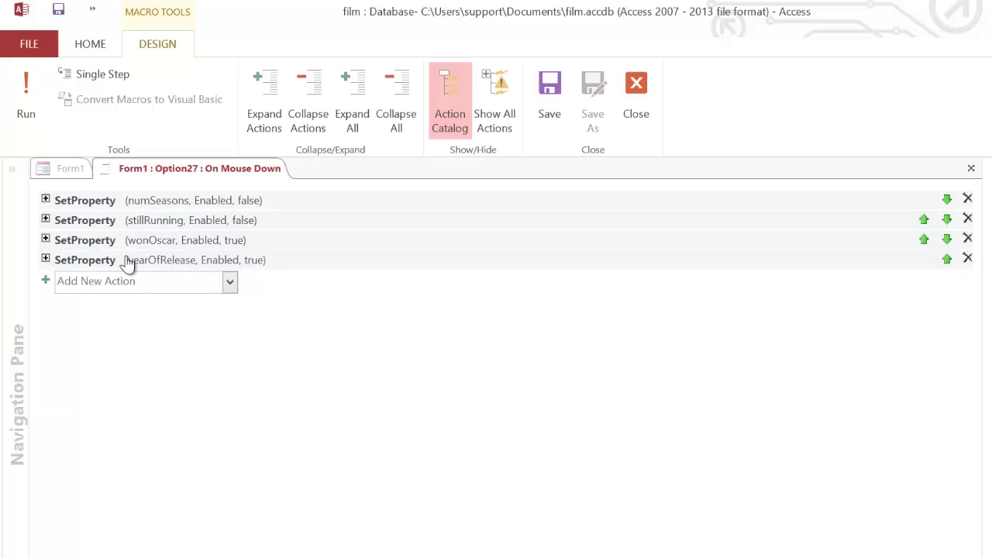
pyautogui.rightClick(151, 203)
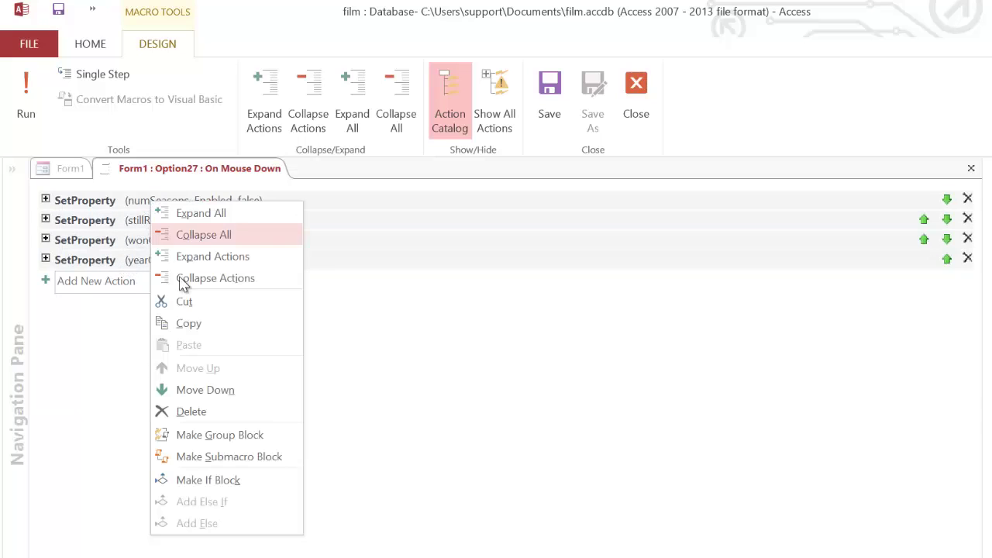
pyautogui.click(189, 323)
pyautogui.click(639, 97)
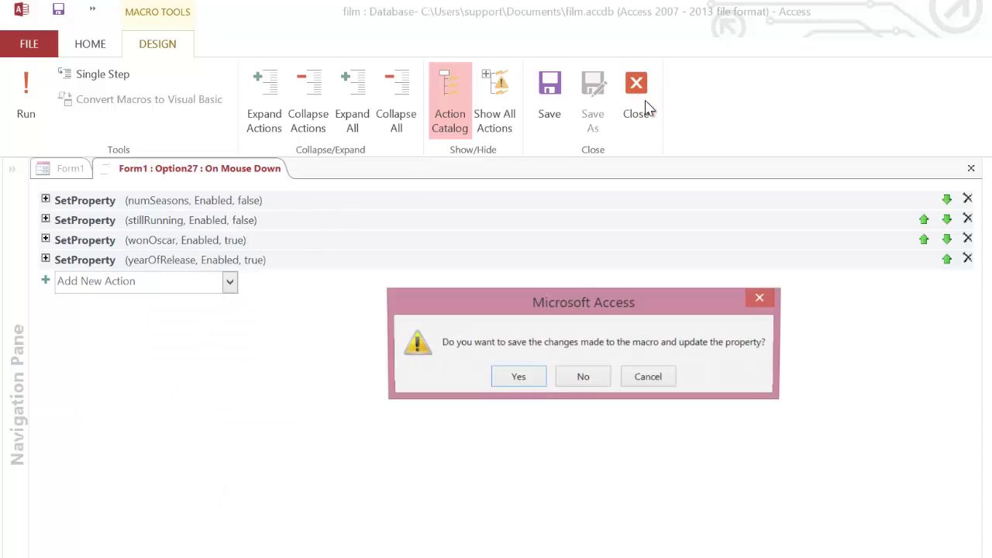
pyautogui.click(516, 377)
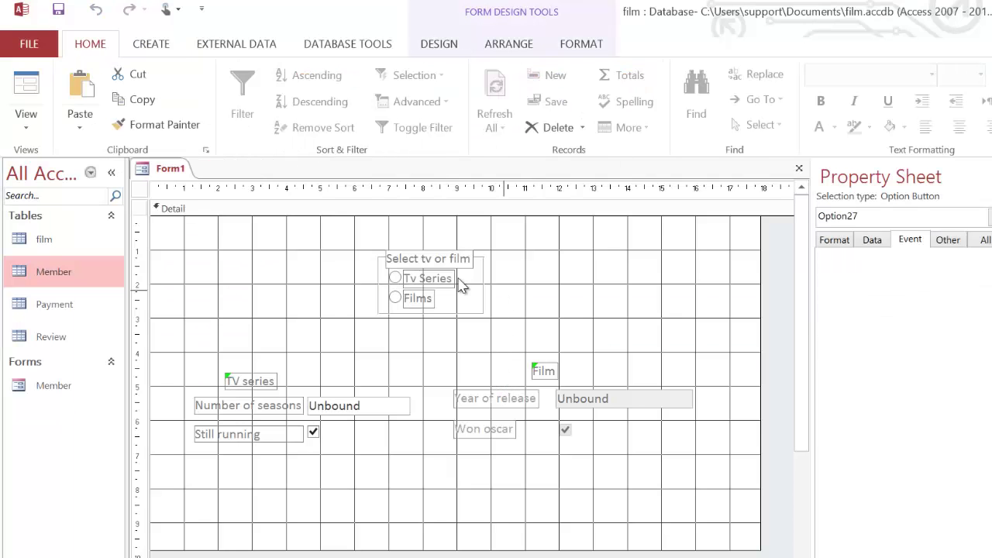
# Create an On Mouse Up macro for the Tv Series option button and paste the copied SetProperty actions into it
pyautogui.click(399, 288)
pyautogui.click(405, 280)
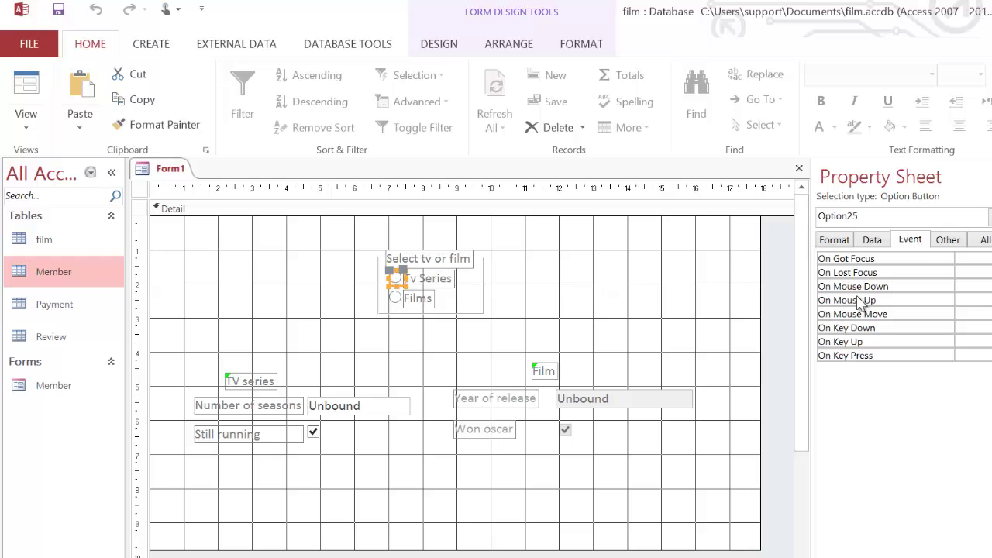
pyautogui.click(973, 300)
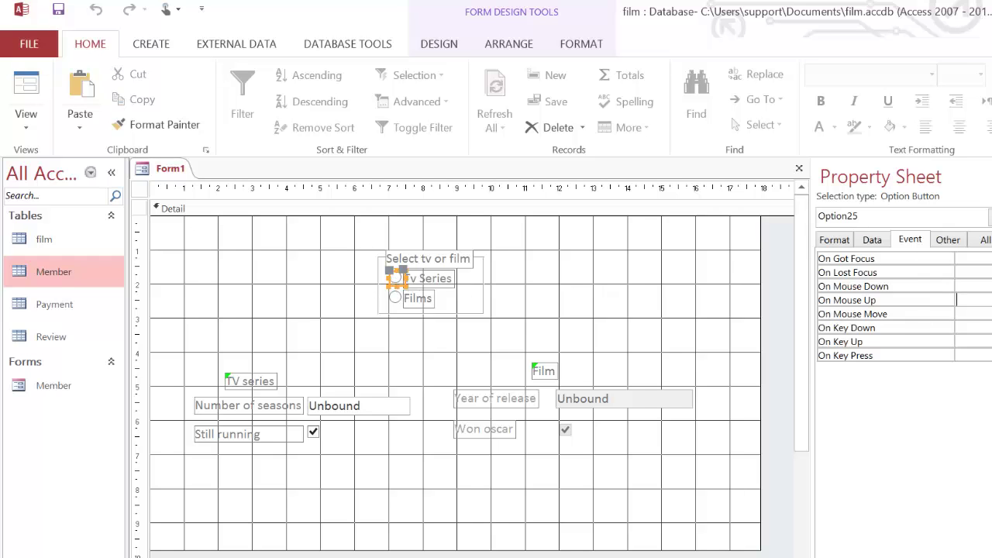
pyautogui.hotkey('ctrl', 'F2')
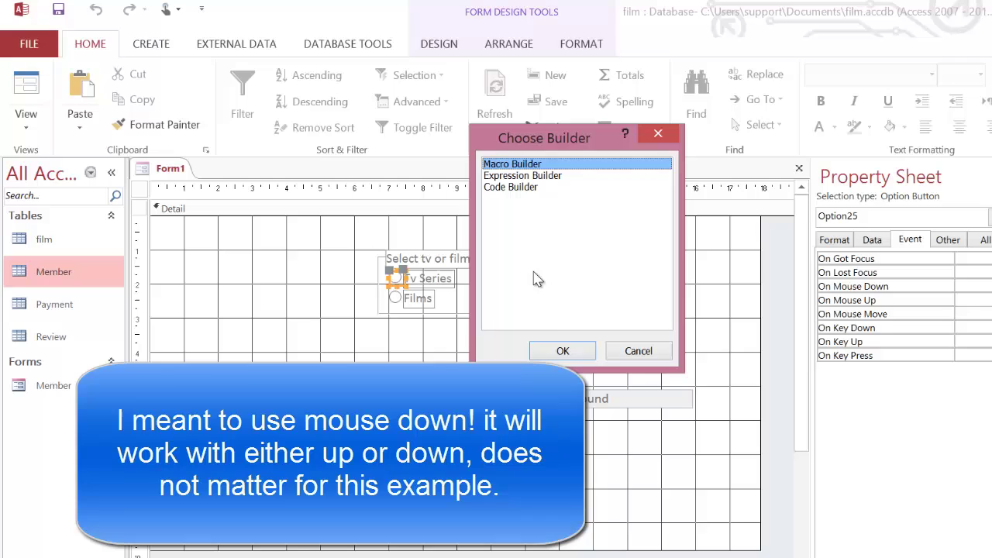
pyautogui.click(563, 351)
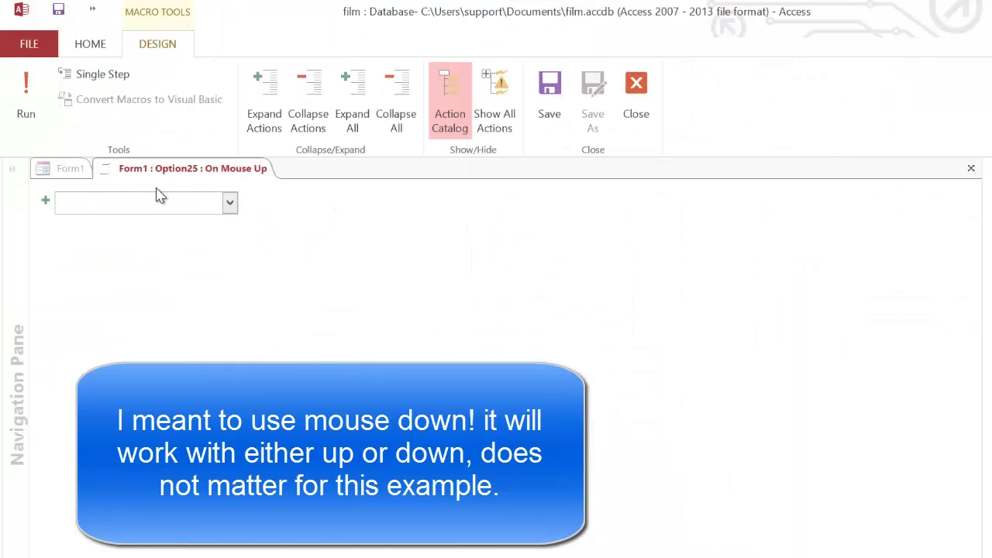
pyautogui.hotkey('ctrl', 'v')
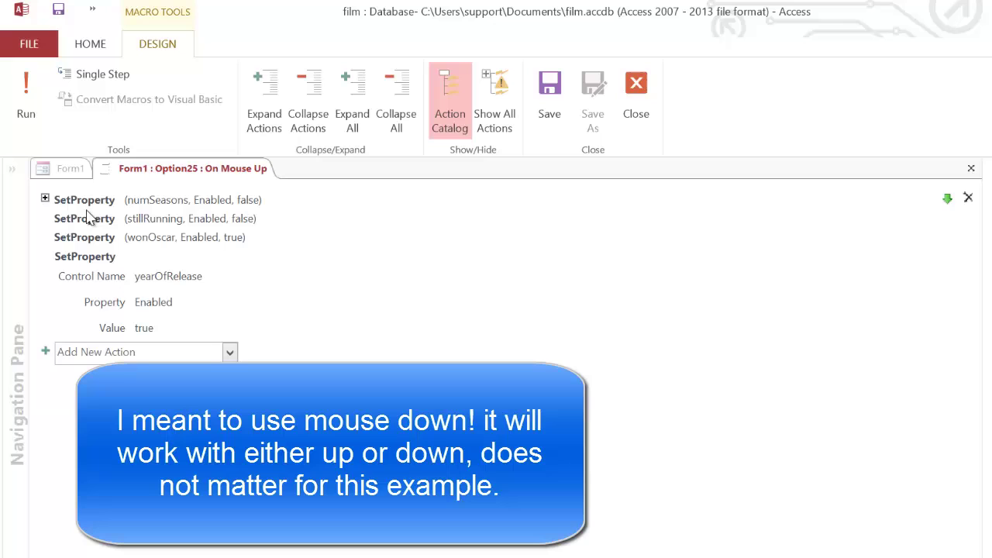
# Set the Enabled values of numSeasons and stillRunning to true in the Tv Series option's macro
pyautogui.click(45, 200)
pyautogui.click(163, 271)
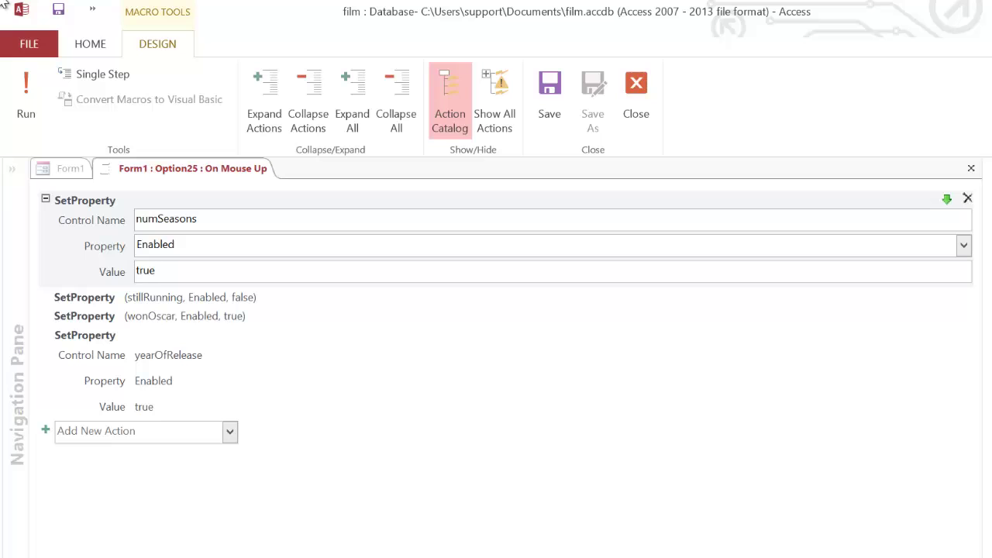
pyautogui.click(68, 297)
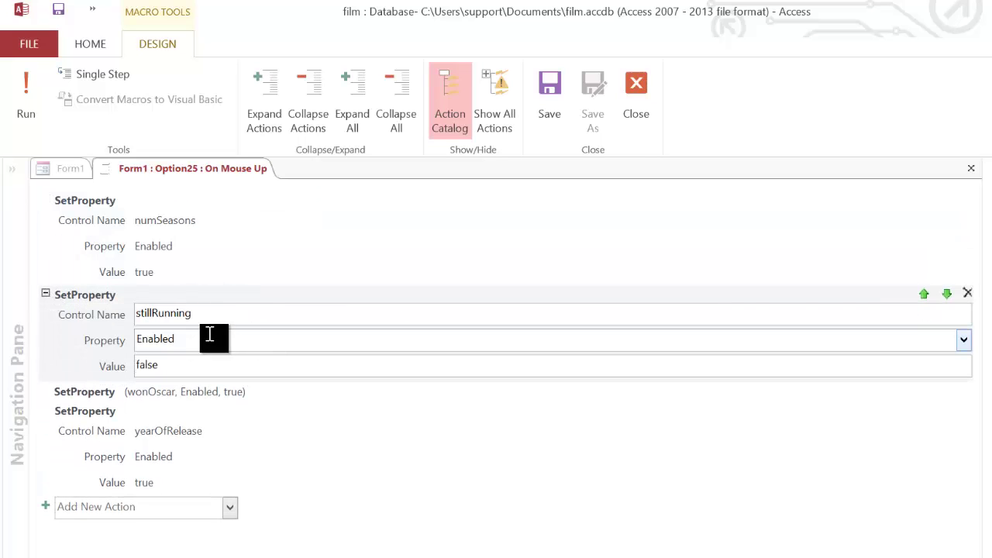
pyautogui.doubleClick(172, 367)
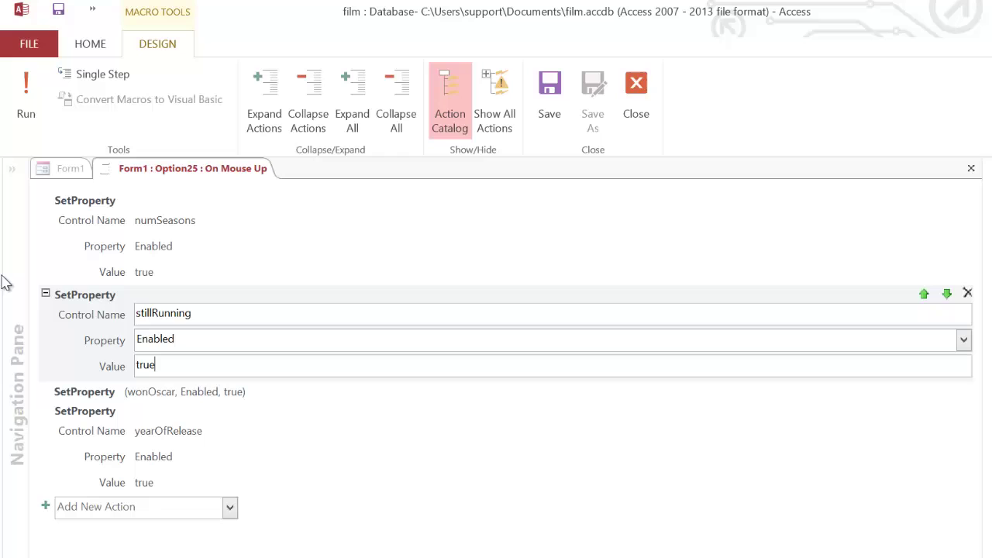
# Set the Enabled values of wonOscar and yearOfRelease to false, and close the Tv Series option's macro
pyautogui.click(58, 390)
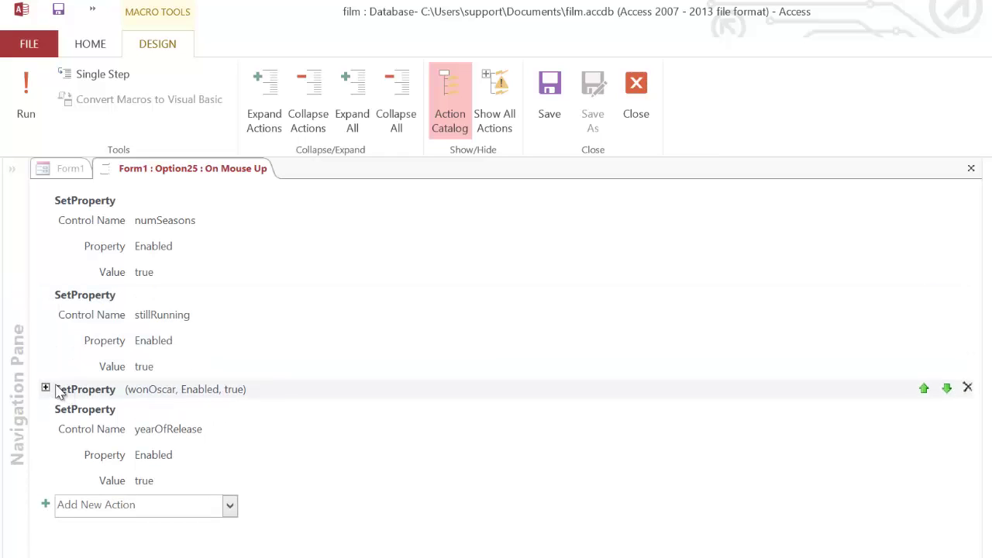
pyautogui.doubleClick(166, 459)
pyautogui.write('false')
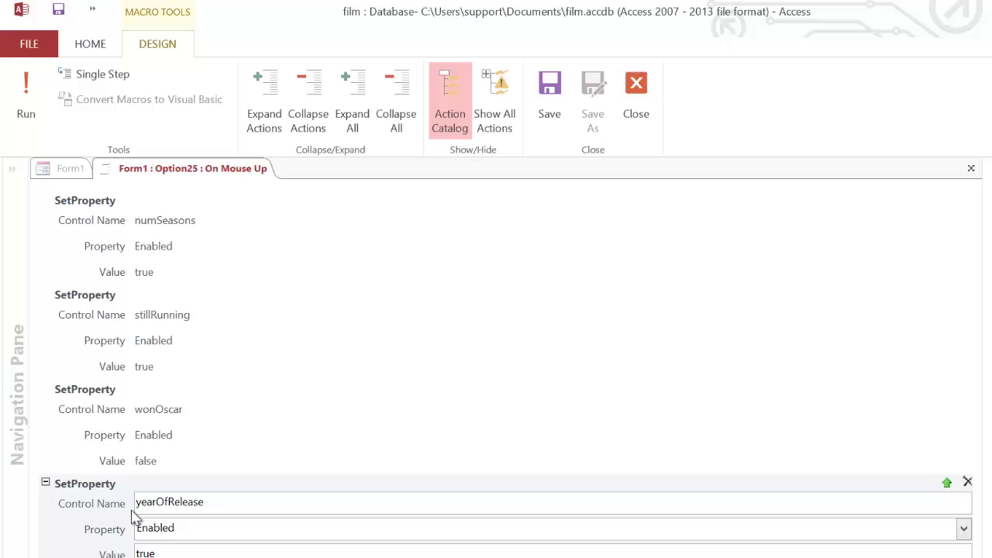
pyautogui.click(345, 536)
pyautogui.doubleClick(181, 552)
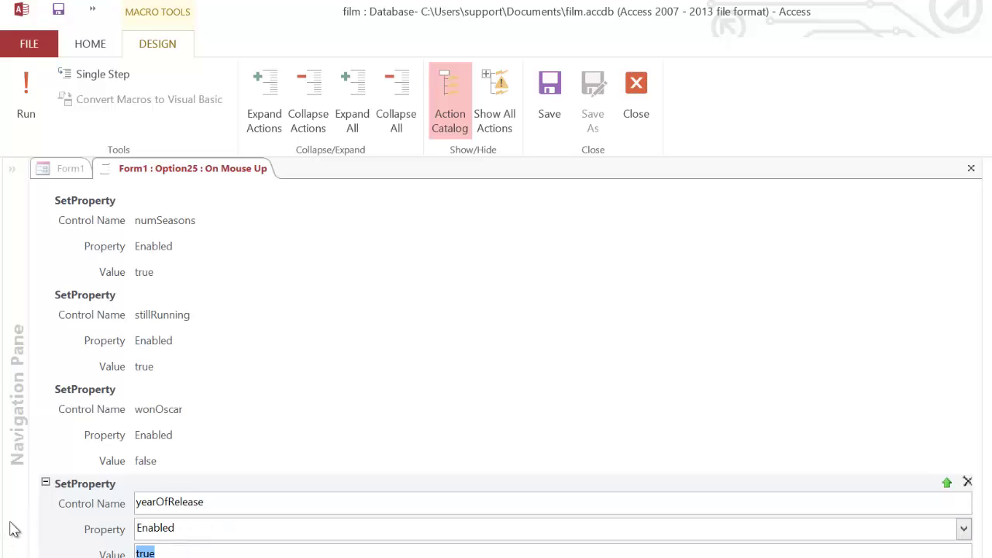
pyautogui.write('false')
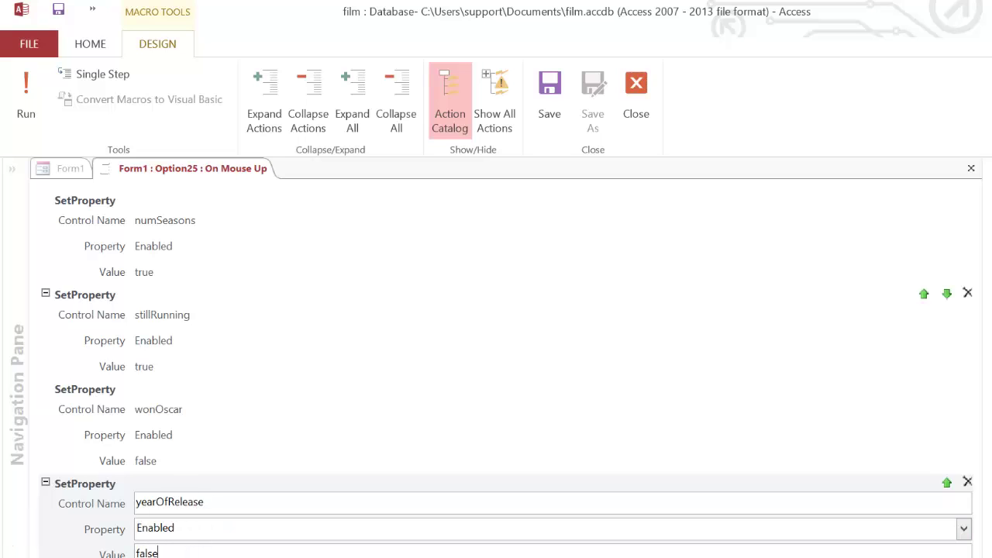
pyautogui.click(652, 114)
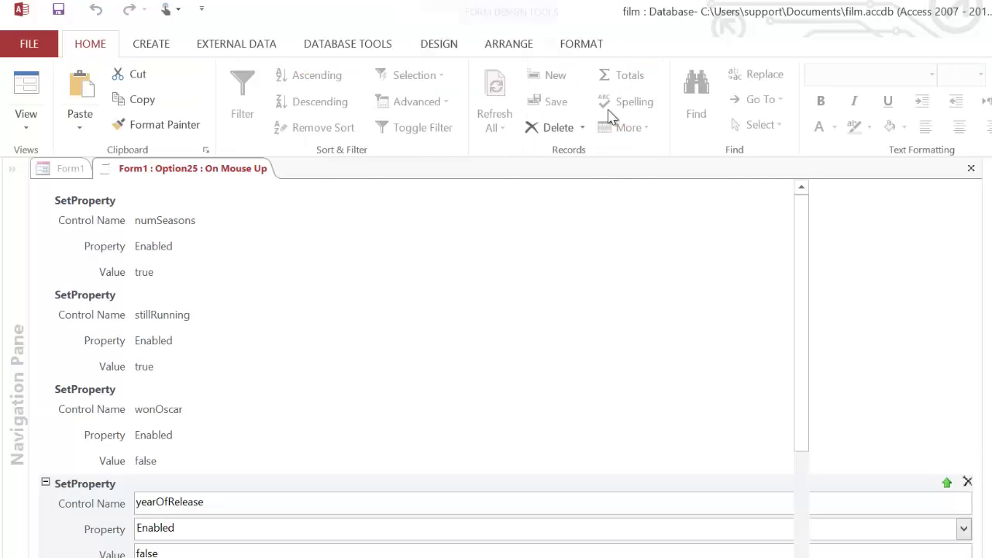
# Run the form and alternate repeatedly between the Tv Series and Films options to test both macros
pyautogui.click(31, 109)
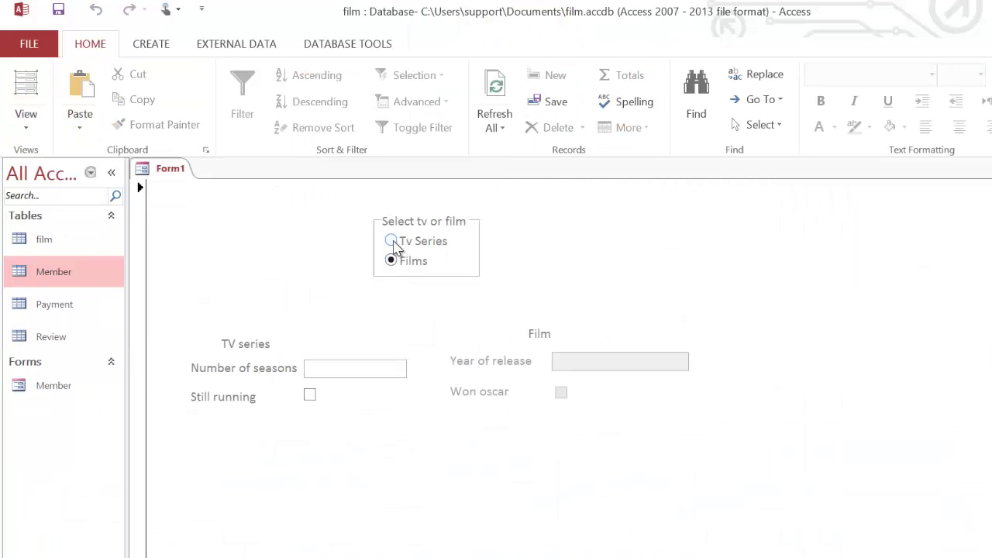
pyautogui.click(392, 262)
pyautogui.click(392, 241)
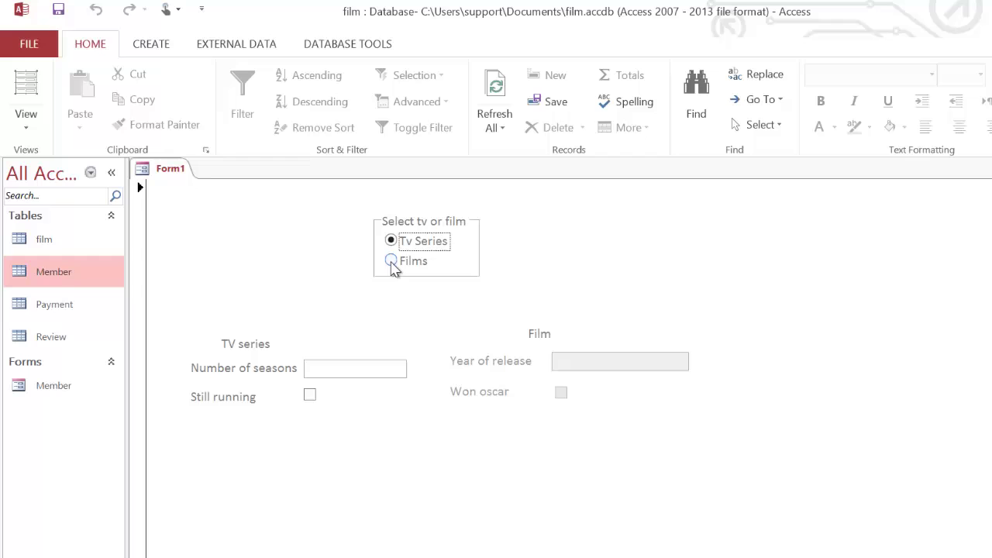
pyautogui.click(391, 262)
pyautogui.click(392, 241)
pyautogui.click(391, 262)
pyautogui.click(391, 242)
pyautogui.click(391, 262)
pyautogui.click(391, 241)
pyautogui.click(391, 262)
pyautogui.click(391, 241)
pyautogui.click(392, 262)
pyautogui.click(391, 241)
pyautogui.click(391, 262)
pyautogui.click(391, 242)
pyautogui.click(392, 262)
pyautogui.click(392, 242)
pyautogui.click(391, 262)
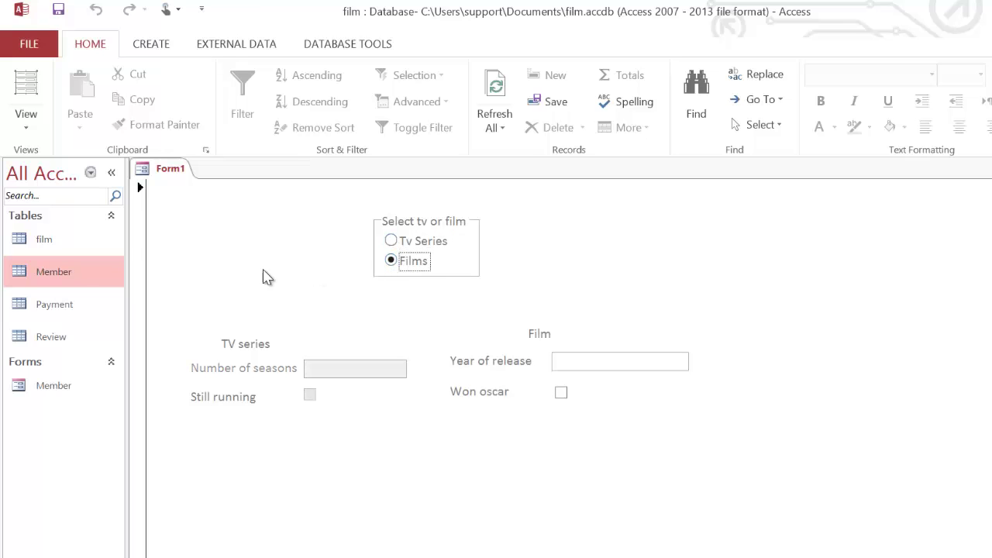